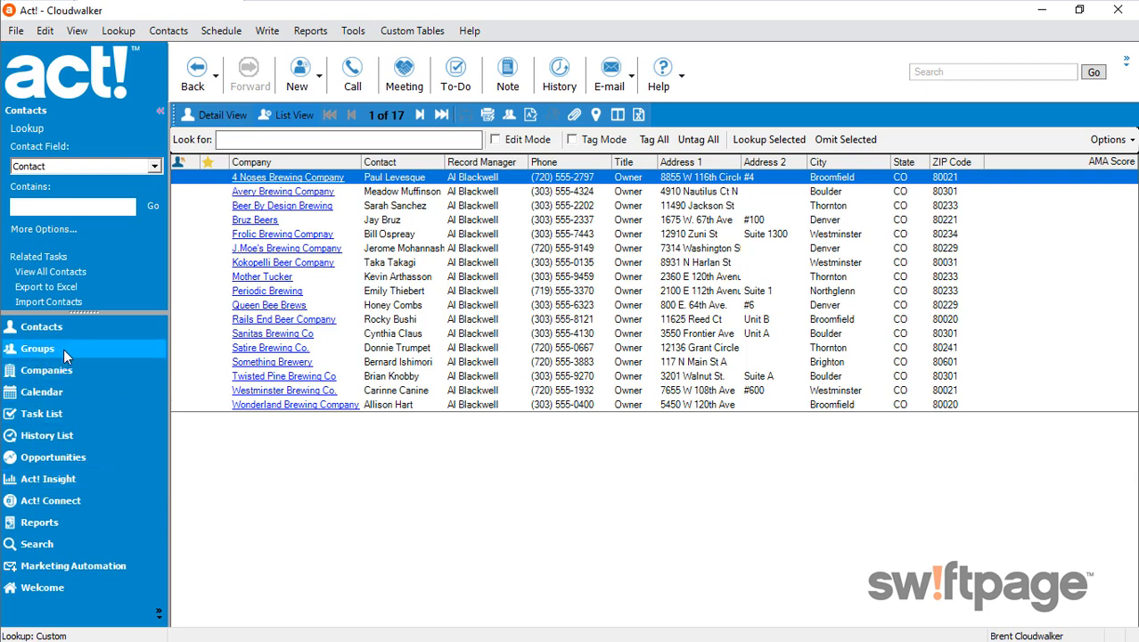
# Open the groups view and collapse the Business Owners group in a widened group tree
pyautogui.click(38, 349)
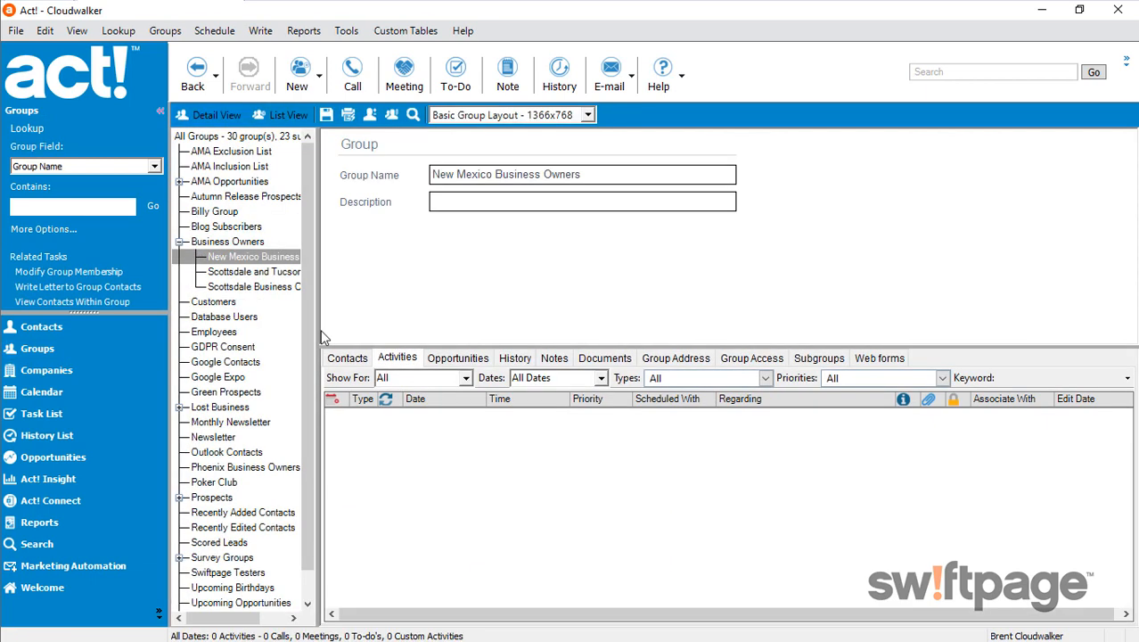
pyautogui.moveTo(318, 330); pyautogui.dragTo(356, 328)
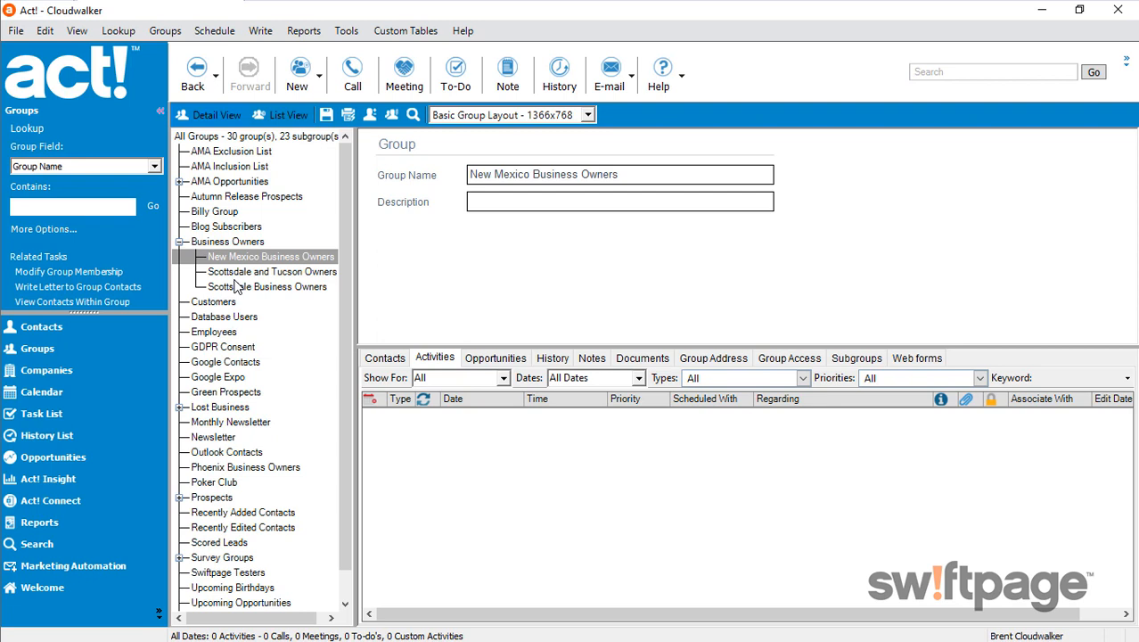
pyautogui.doubleClick(237, 246)
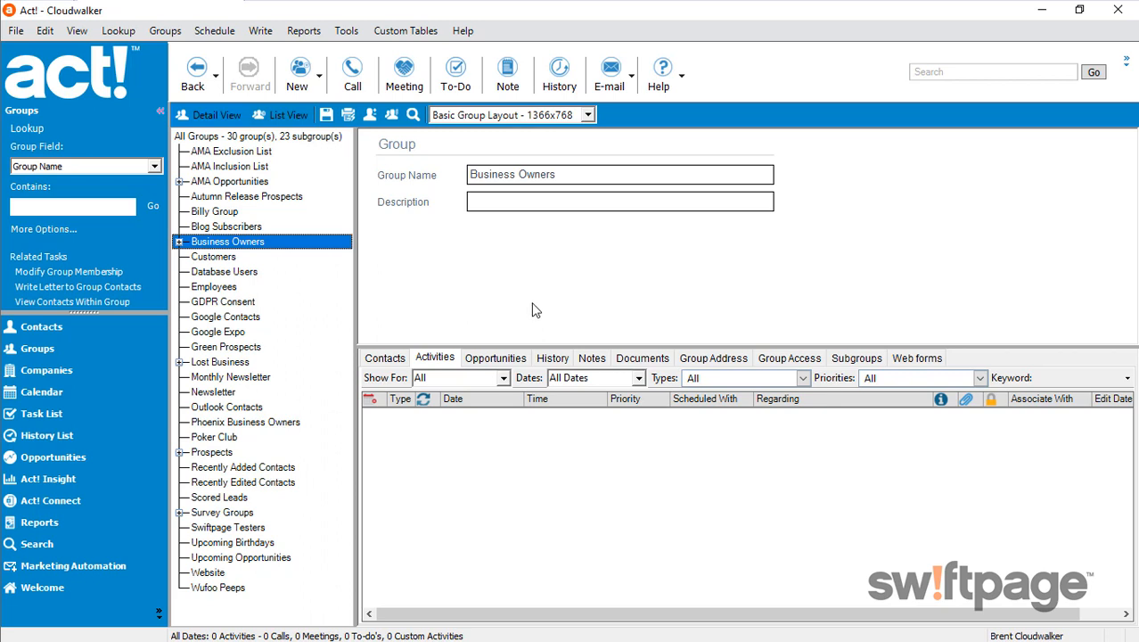
pyautogui.click(321, 78)
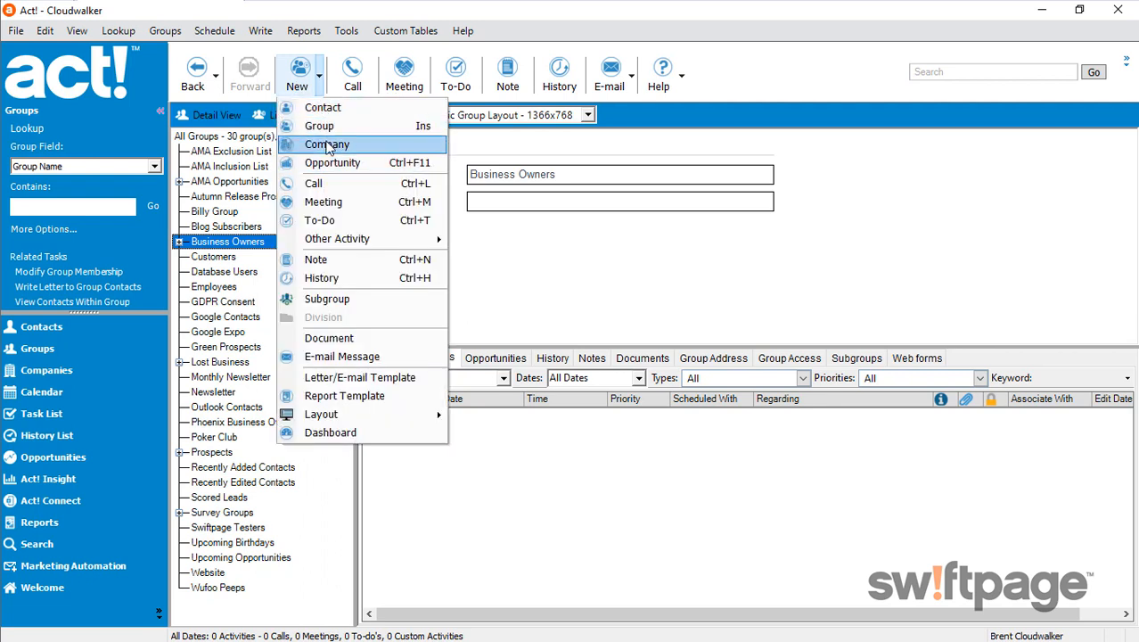
pyautogui.click(520, 260)
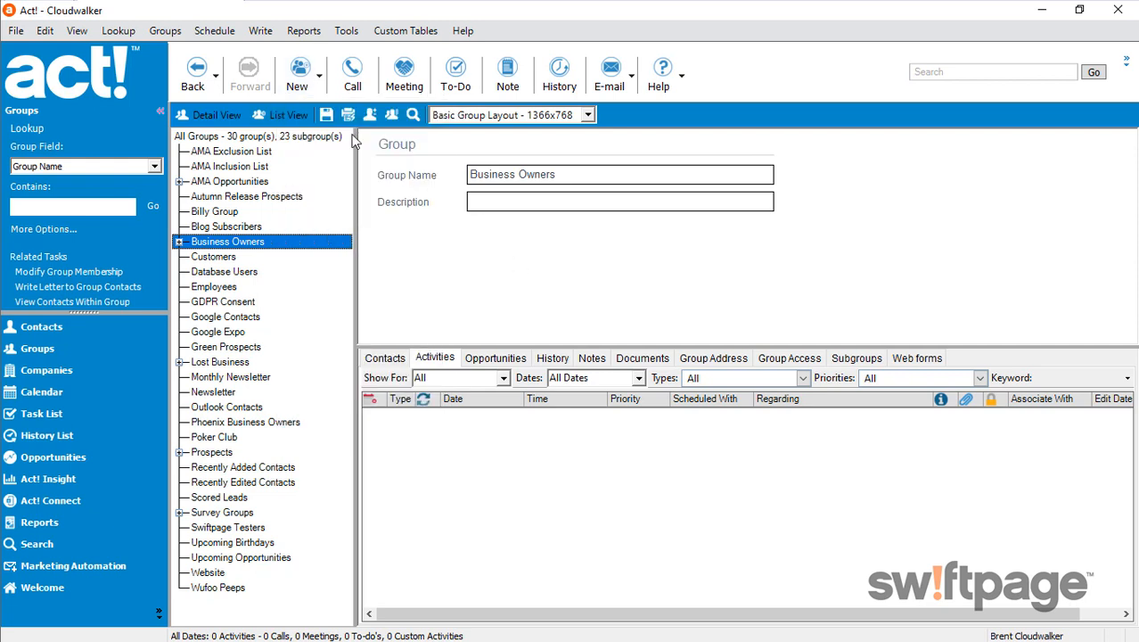
pyautogui.click(163, 31)
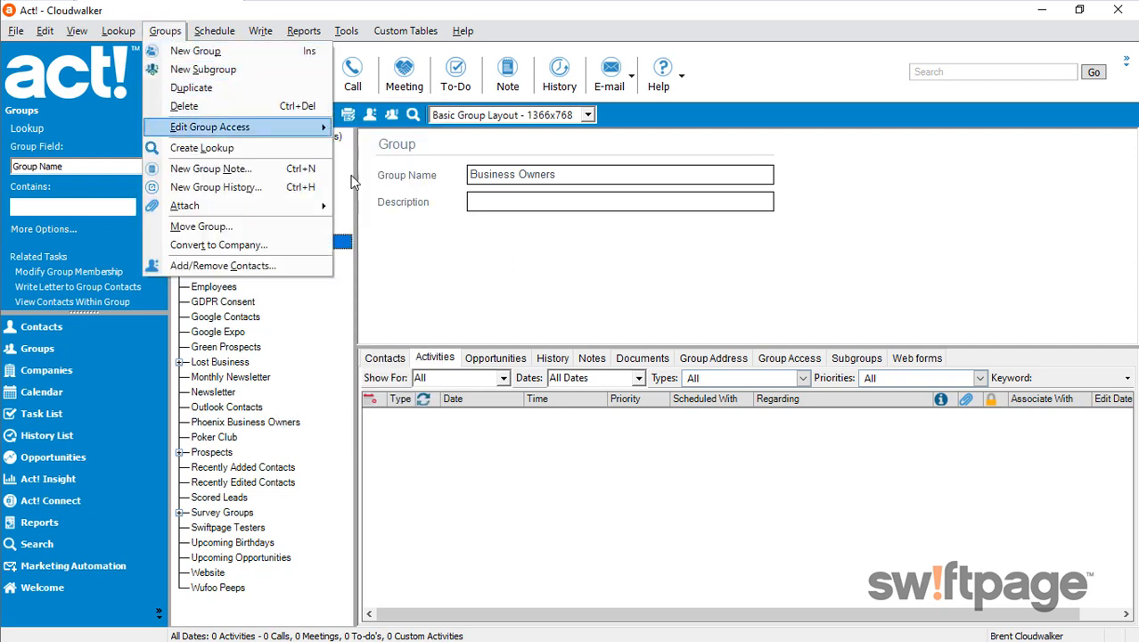
pyautogui.click(446, 271)
pyautogui.rightClick(477, 262)
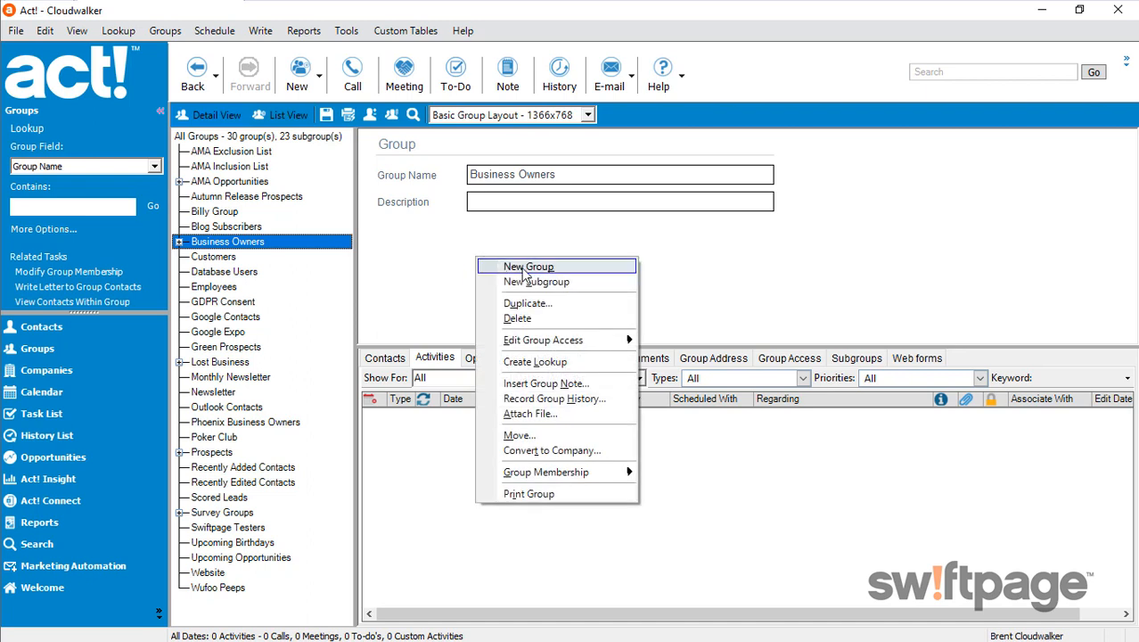
pyautogui.click(410, 279)
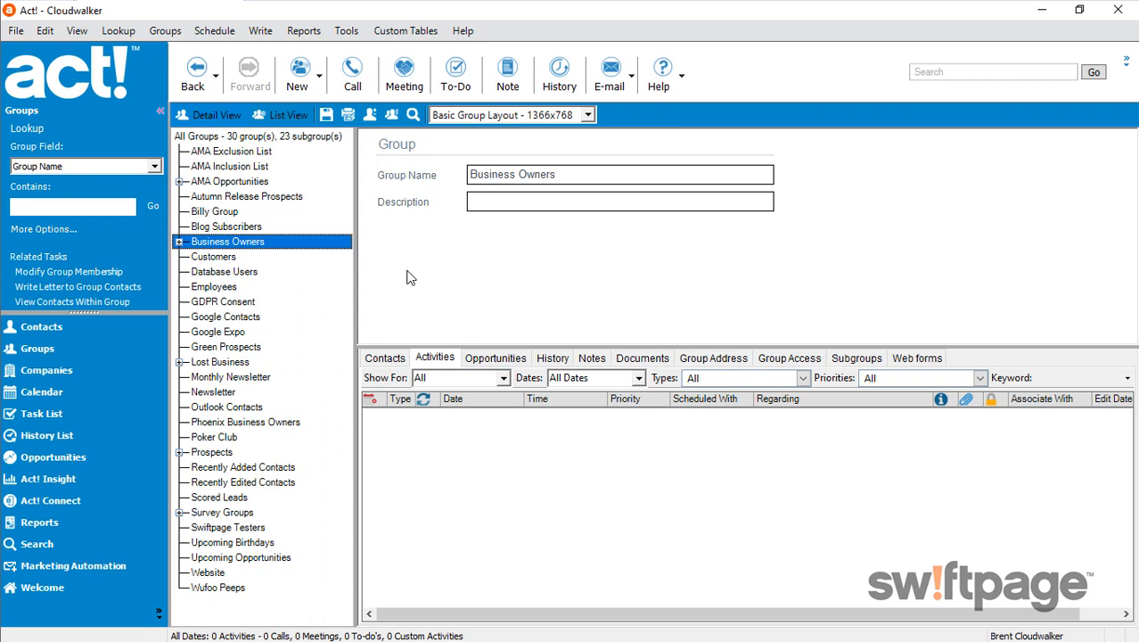
# Create a new group named Colorado Business Owners and save it
pyautogui.click(298, 73)
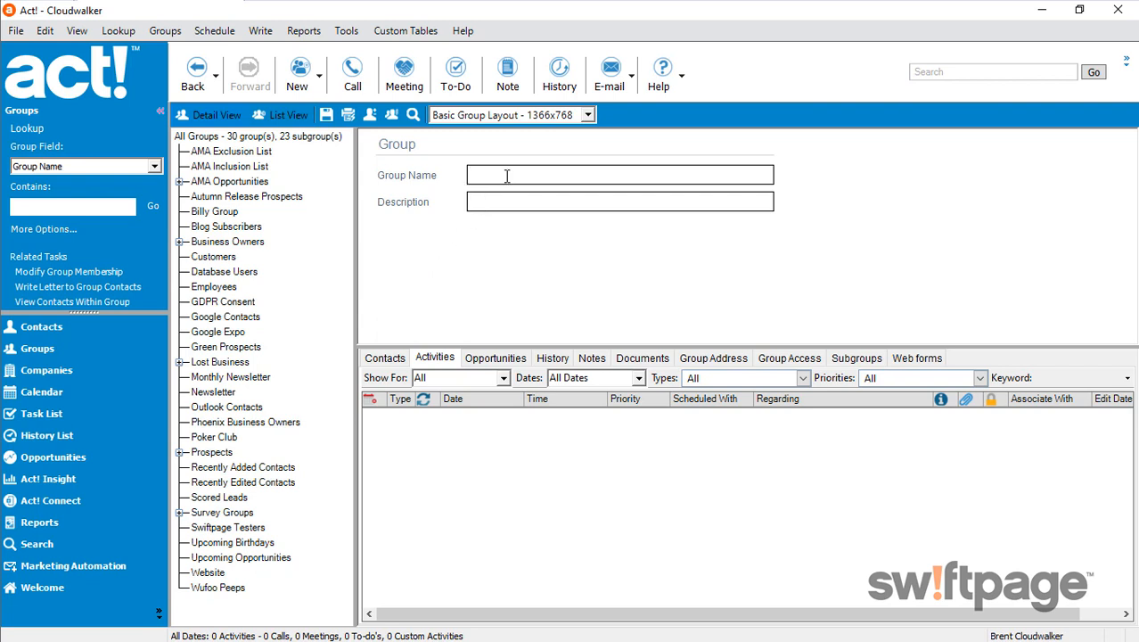
pyautogui.write('Colorado Business Owners')
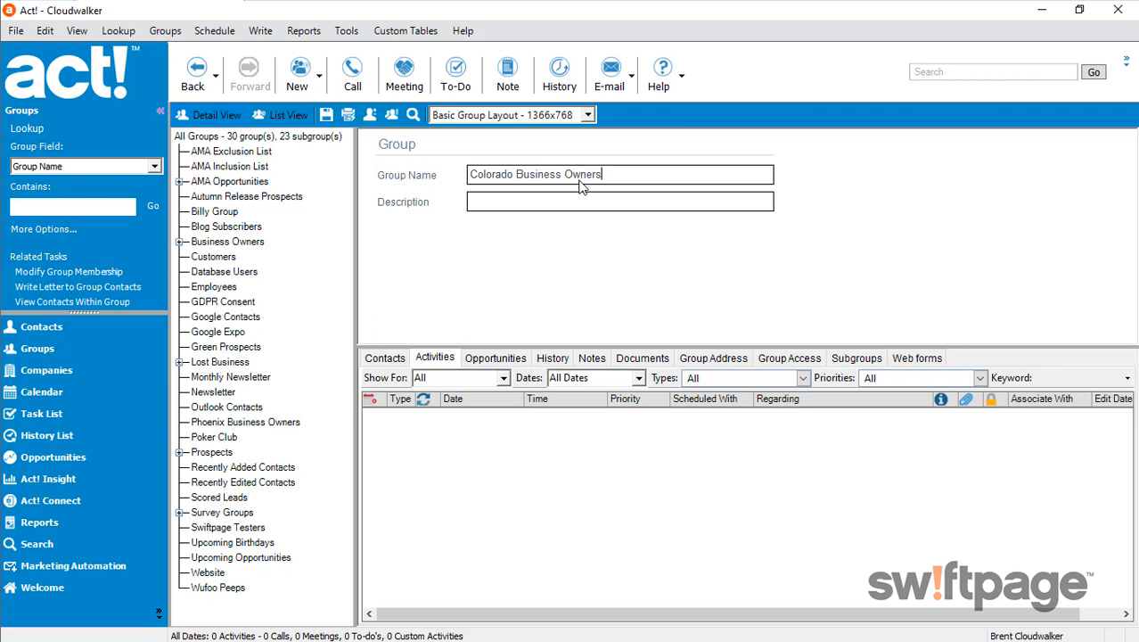
pyautogui.click(327, 118)
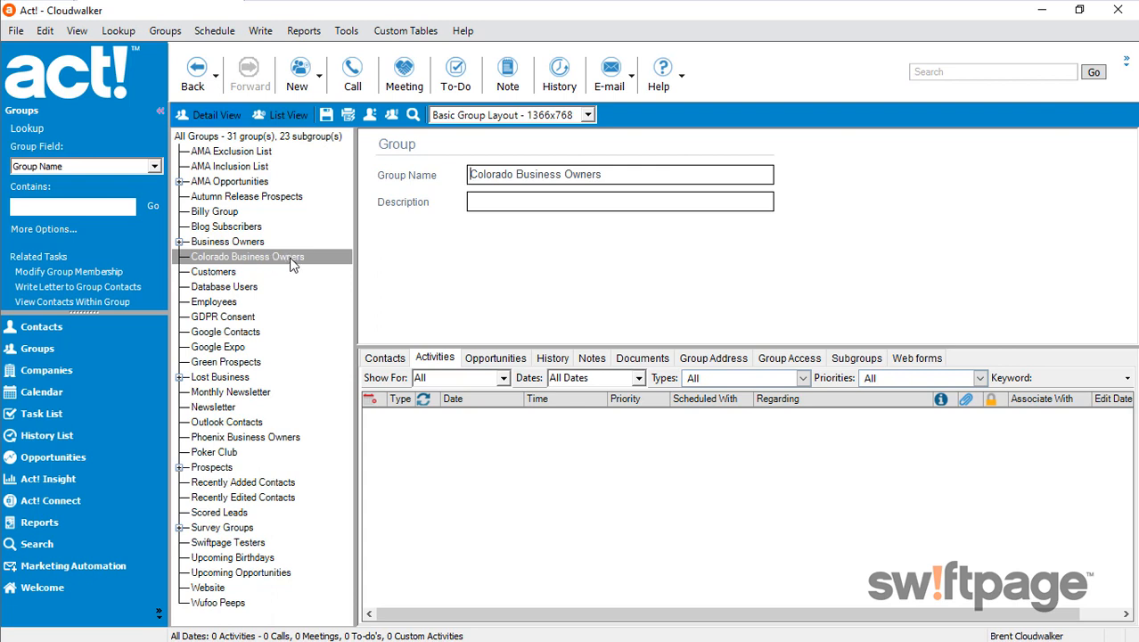
# Open the dynamic membership criteria for the contacts of the Colorado Business Owners group
pyautogui.click(290, 259)
pyautogui.click(389, 361)
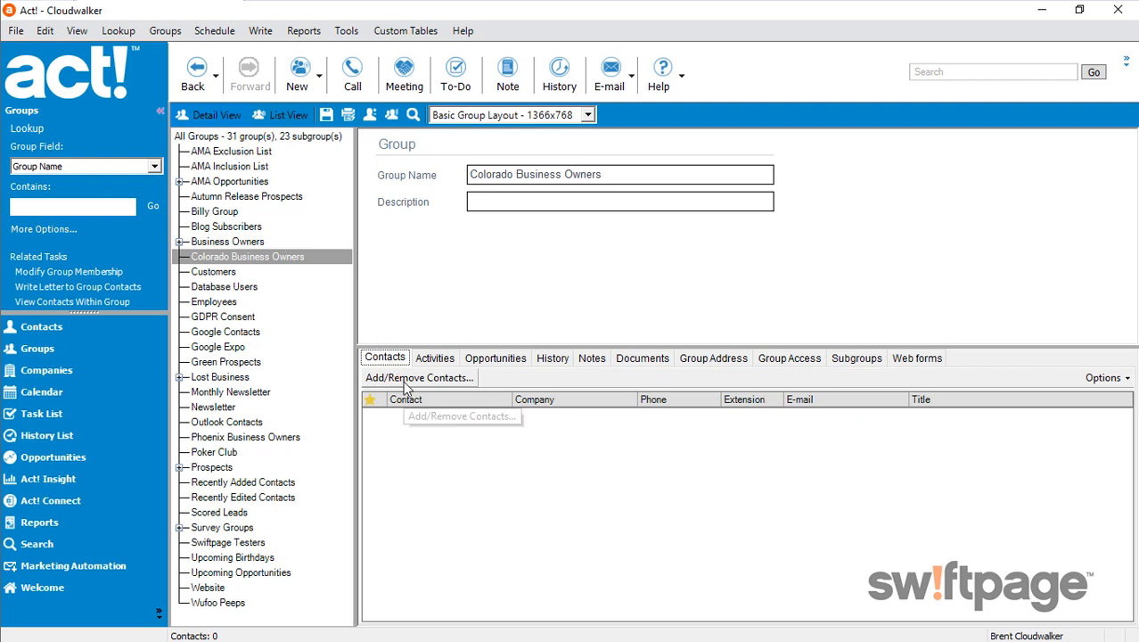
pyautogui.click(404, 379)
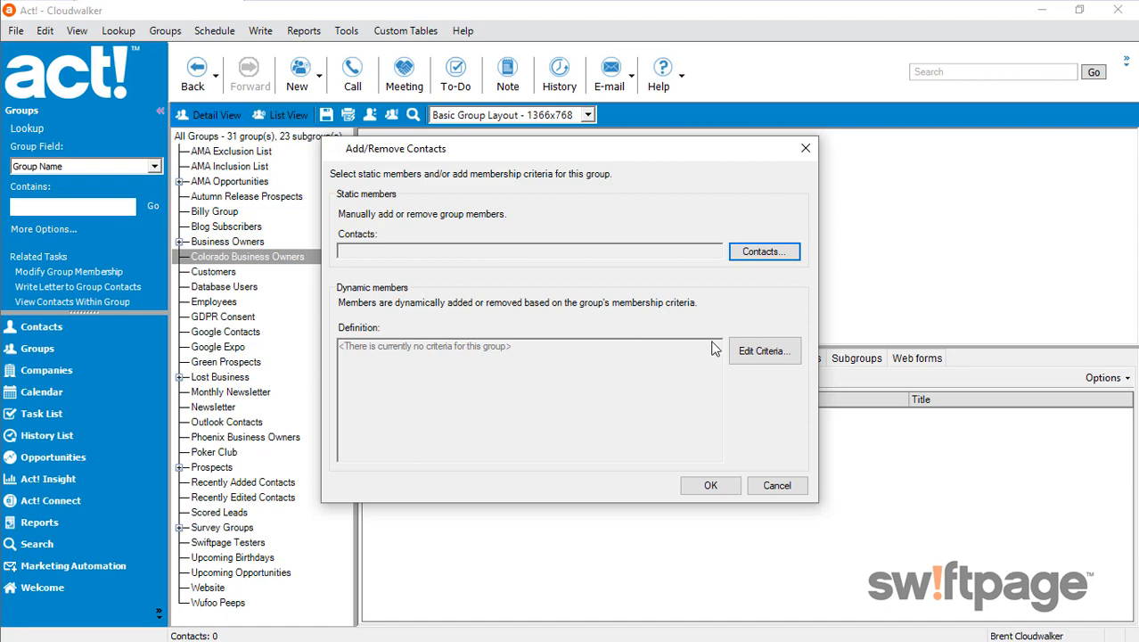
pyautogui.click(759, 352)
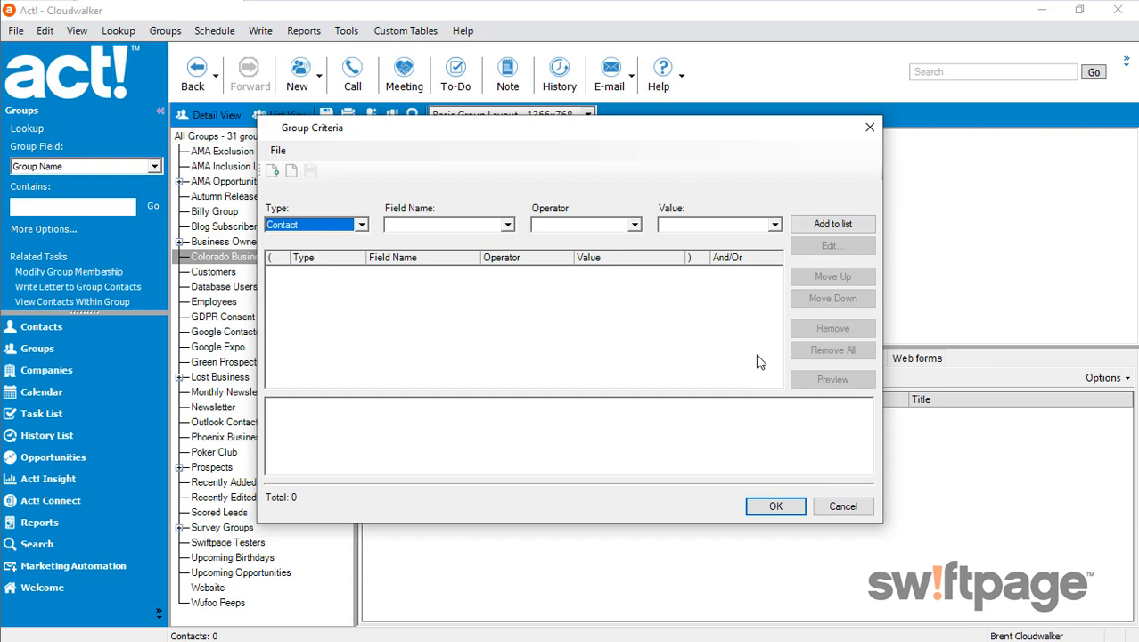
# Add a contact criterion to the group requiring Title Equal To (=) Owner
pyautogui.click(464, 226)
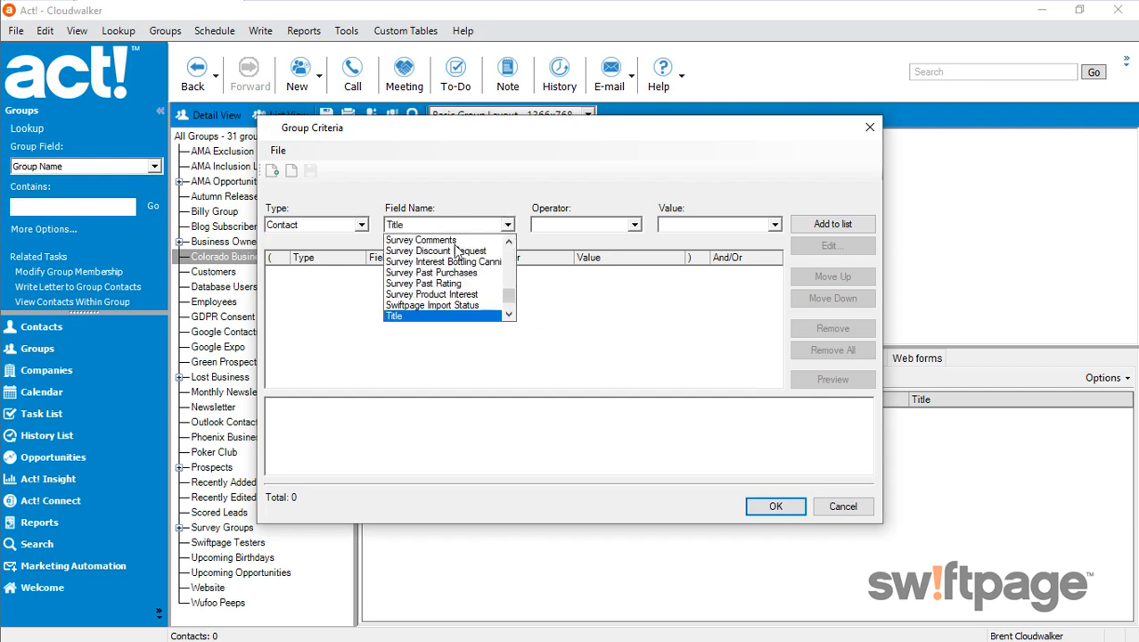
pyautogui.click(443, 315)
pyautogui.click(613, 228)
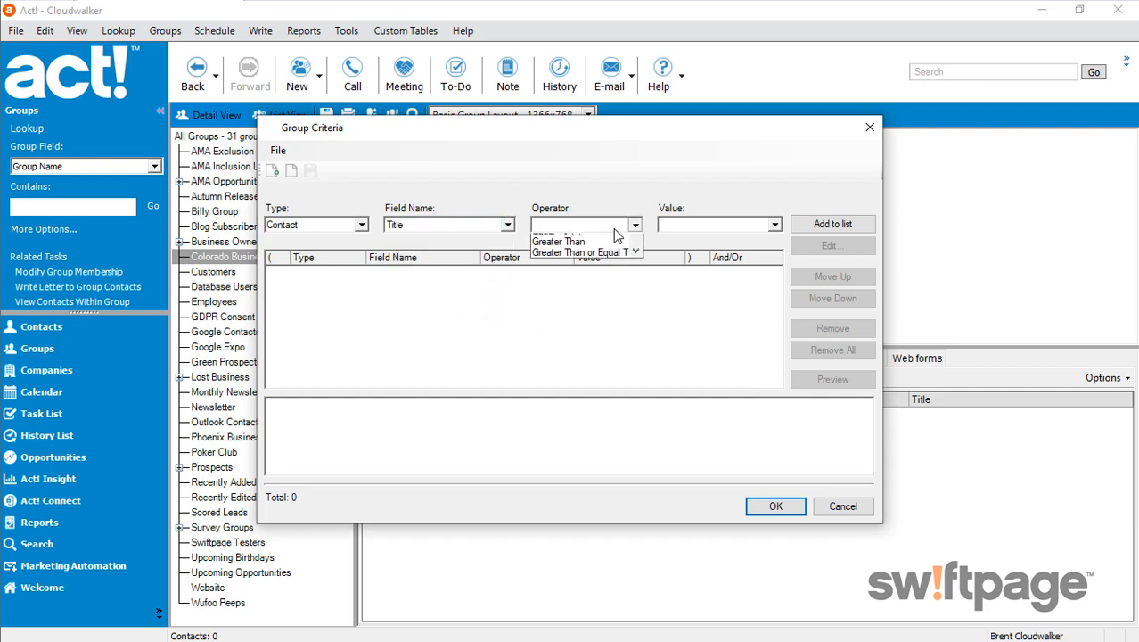
pyautogui.click(571, 296)
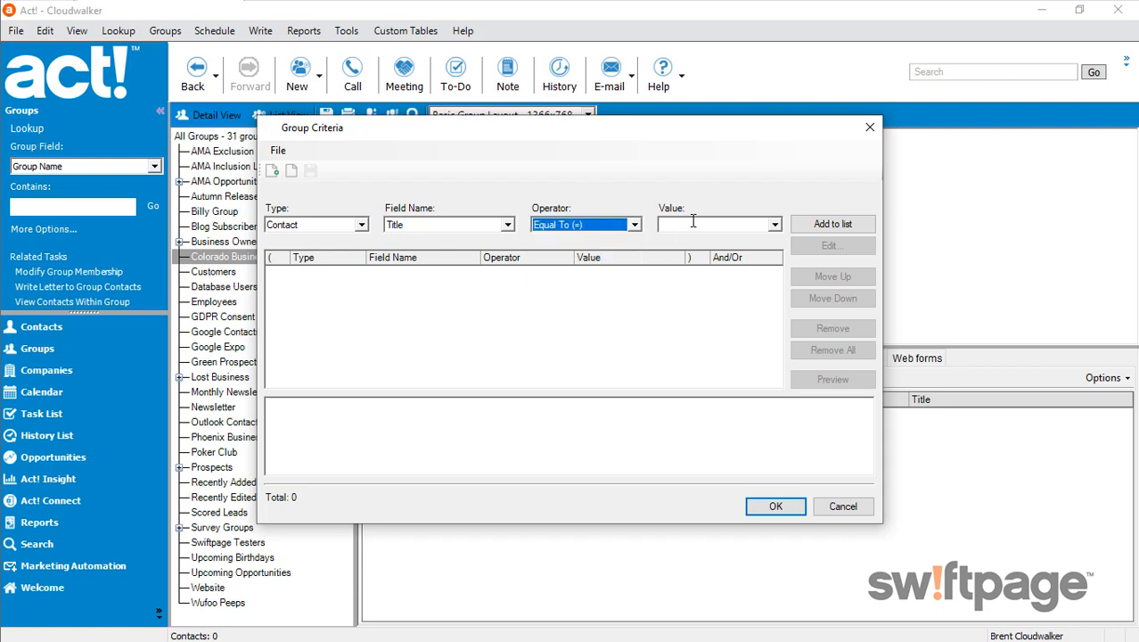
pyautogui.click(775, 224)
pyautogui.scroll(-5, 709, 272)
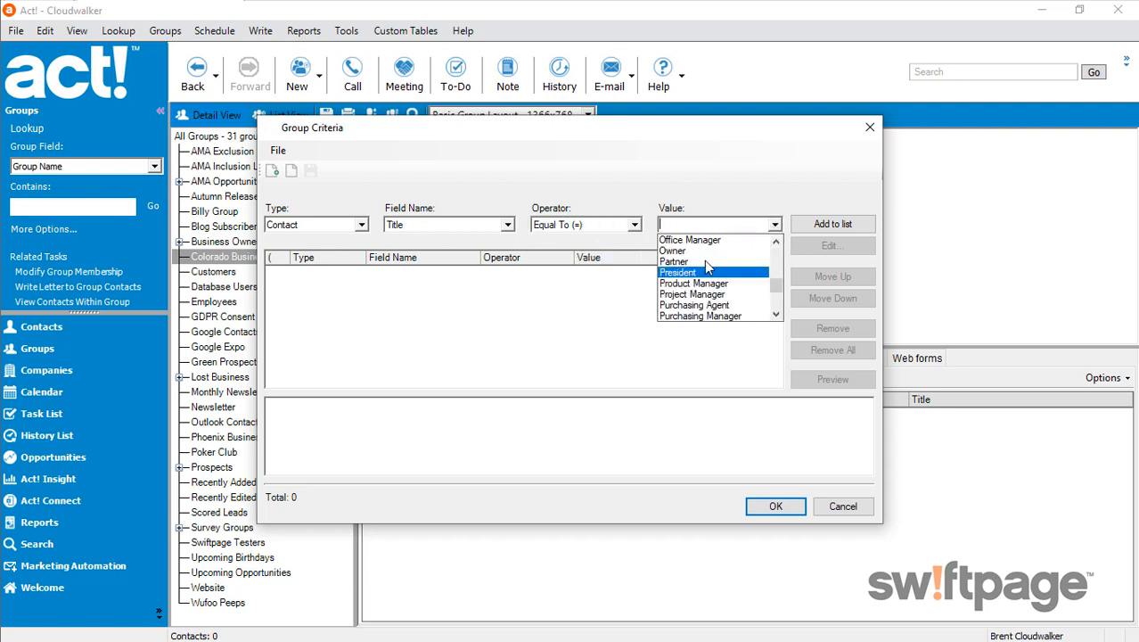
pyautogui.click(700, 252)
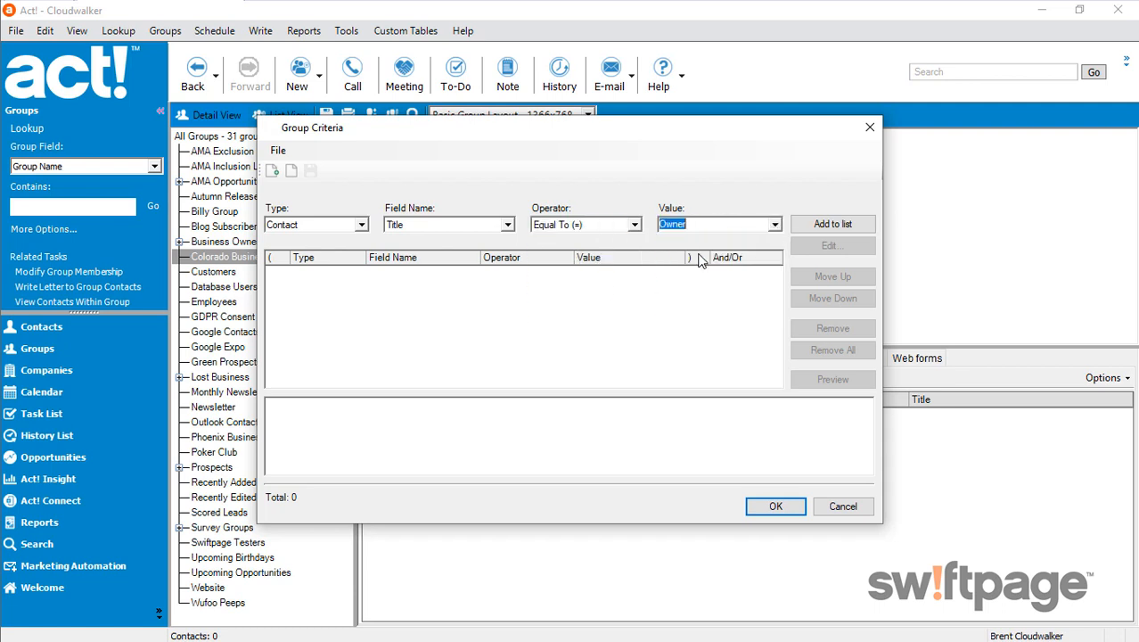
pyautogui.click(806, 226)
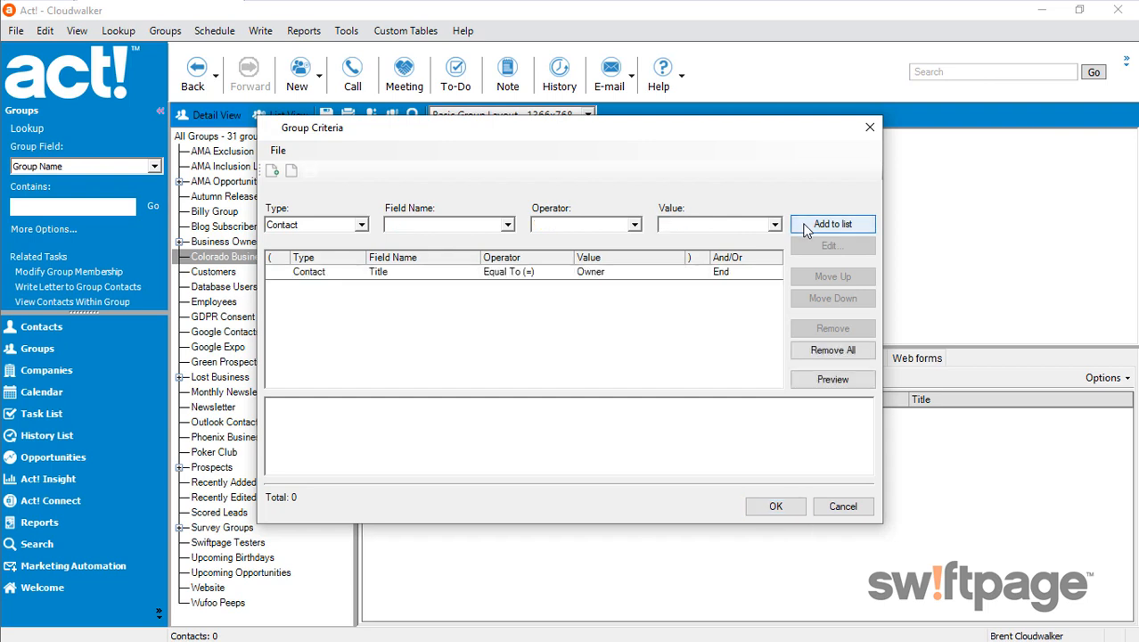
# Add a second contact criterion requiring State Equal To (=) CO and apply the criteria to the group
pyautogui.click(508, 225)
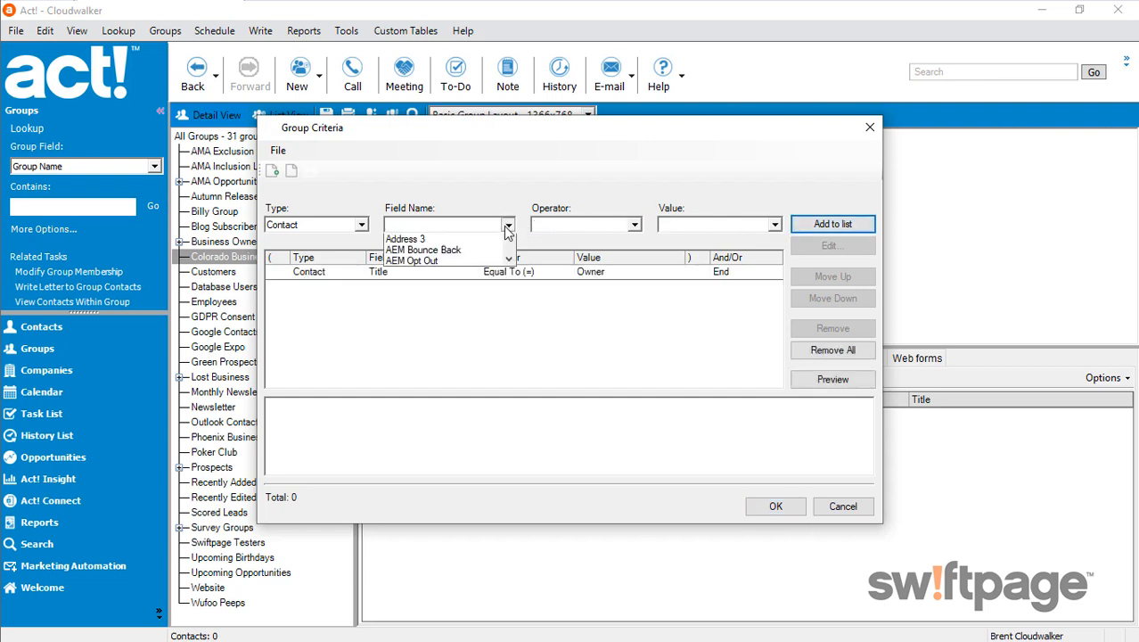
pyautogui.scroll(-15, 446, 276)
pyautogui.scroll(2, 467, 276)
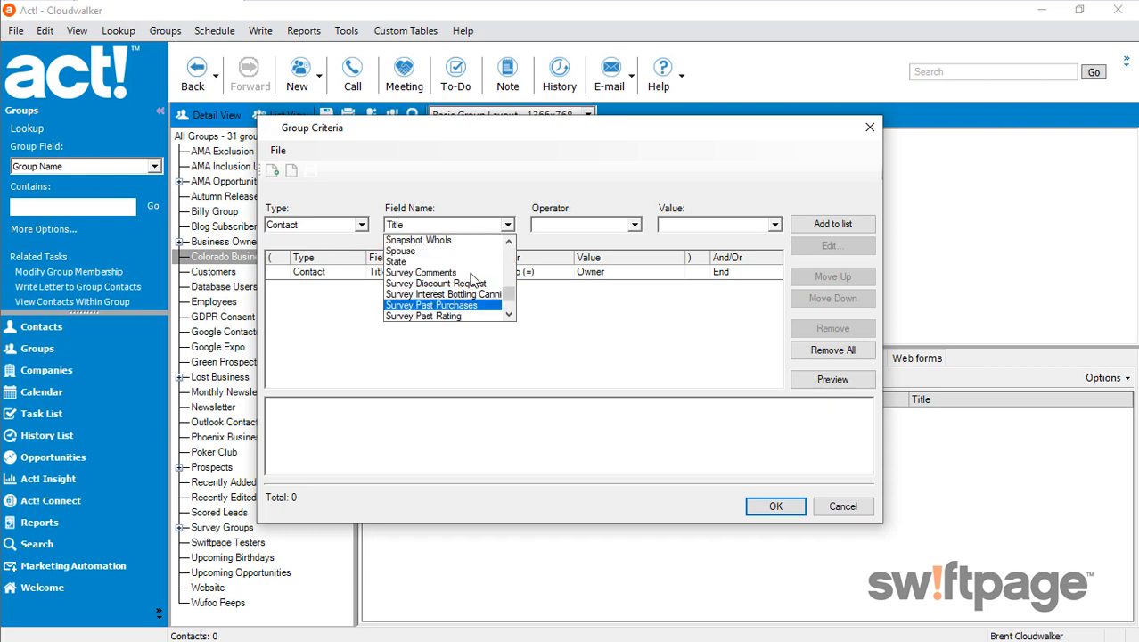
pyautogui.click(439, 264)
pyautogui.click(606, 225)
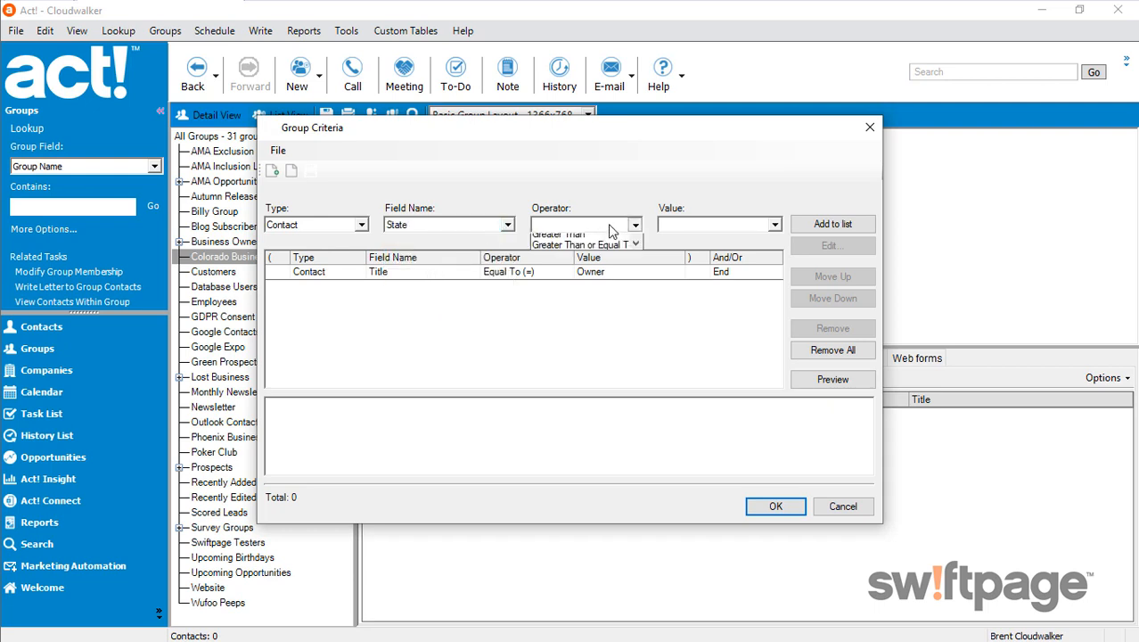
pyautogui.click(570, 306)
pyautogui.scroll(1, 581, 223)
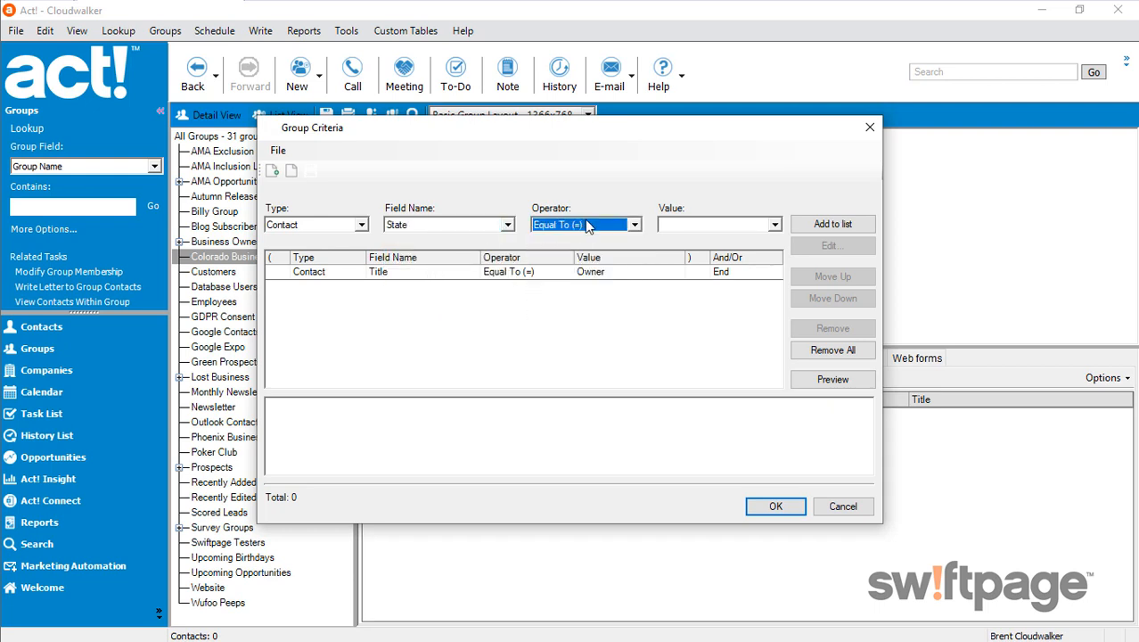
pyautogui.click(712, 225)
pyautogui.write('CO')
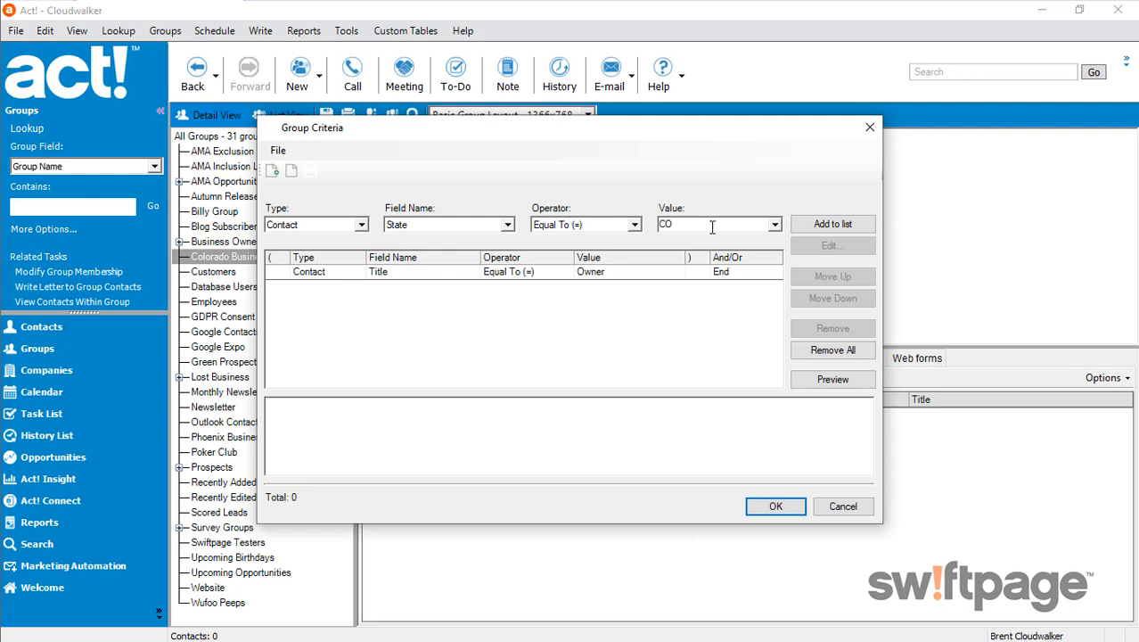
pyautogui.click(833, 226)
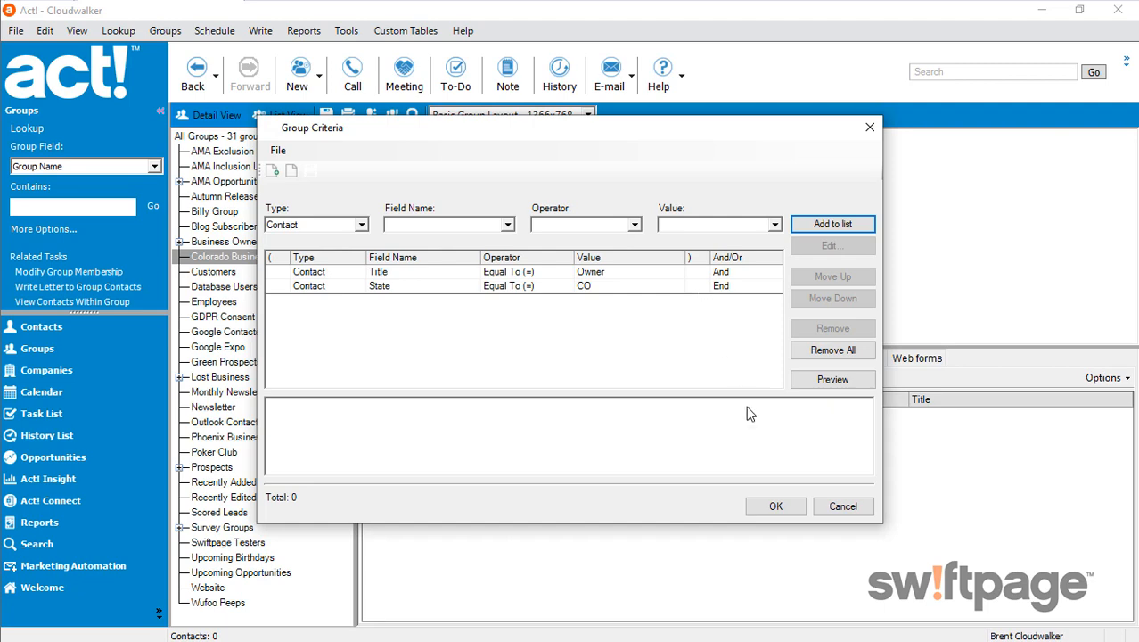
pyautogui.click(785, 510)
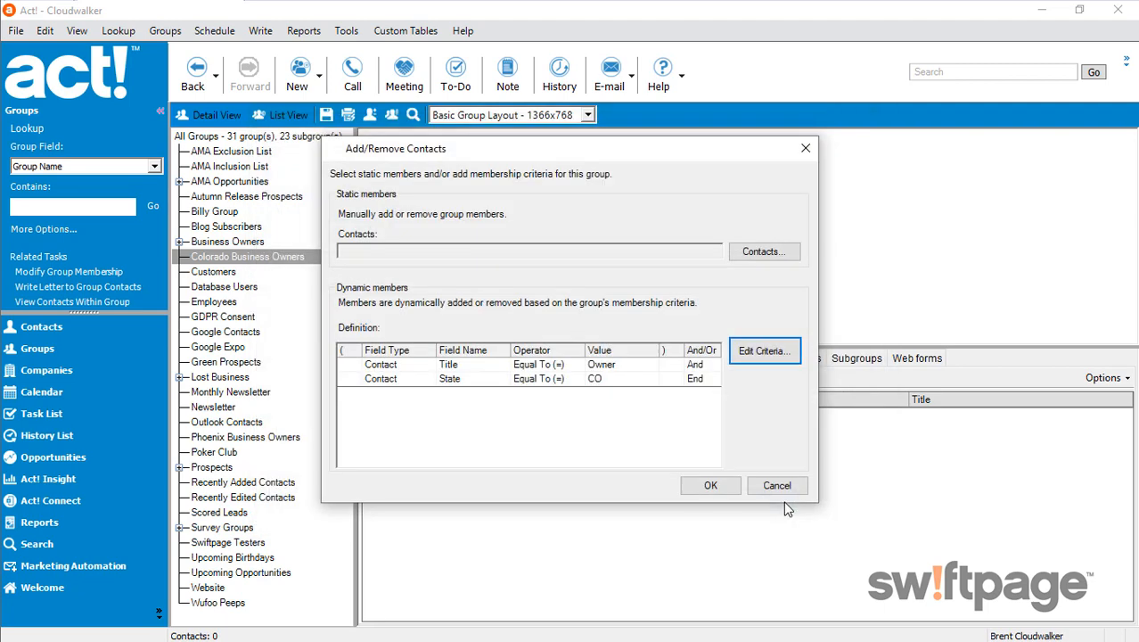
pyautogui.click(713, 485)
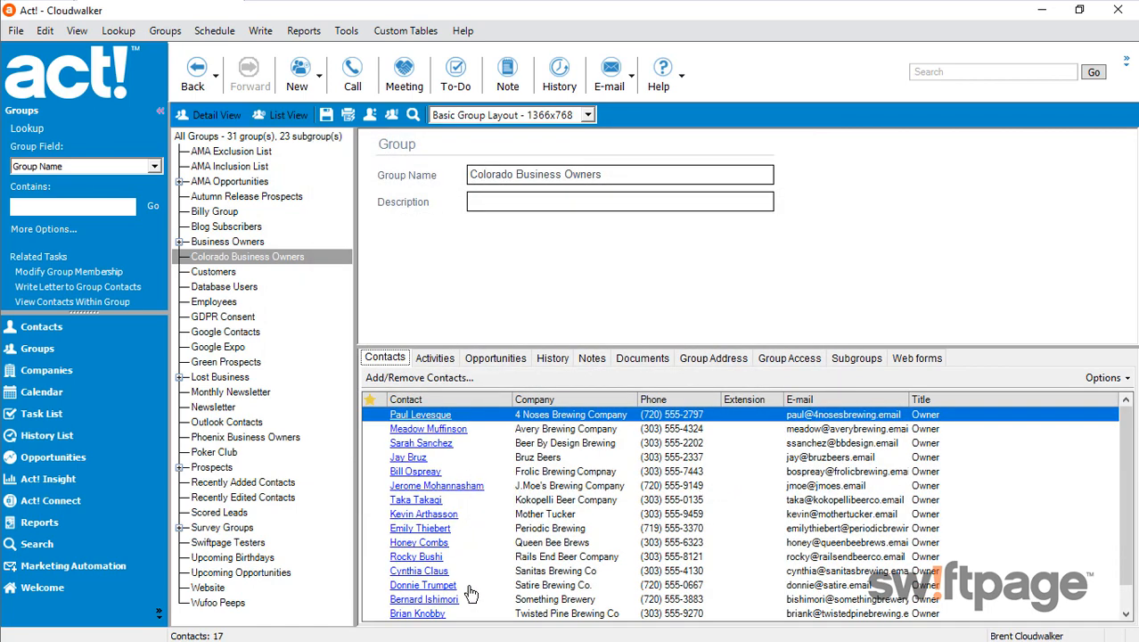
# Review the Colorado Business Owners group's activities, opportunities, history, notes, documents, address and access details
pyautogui.click(436, 358)
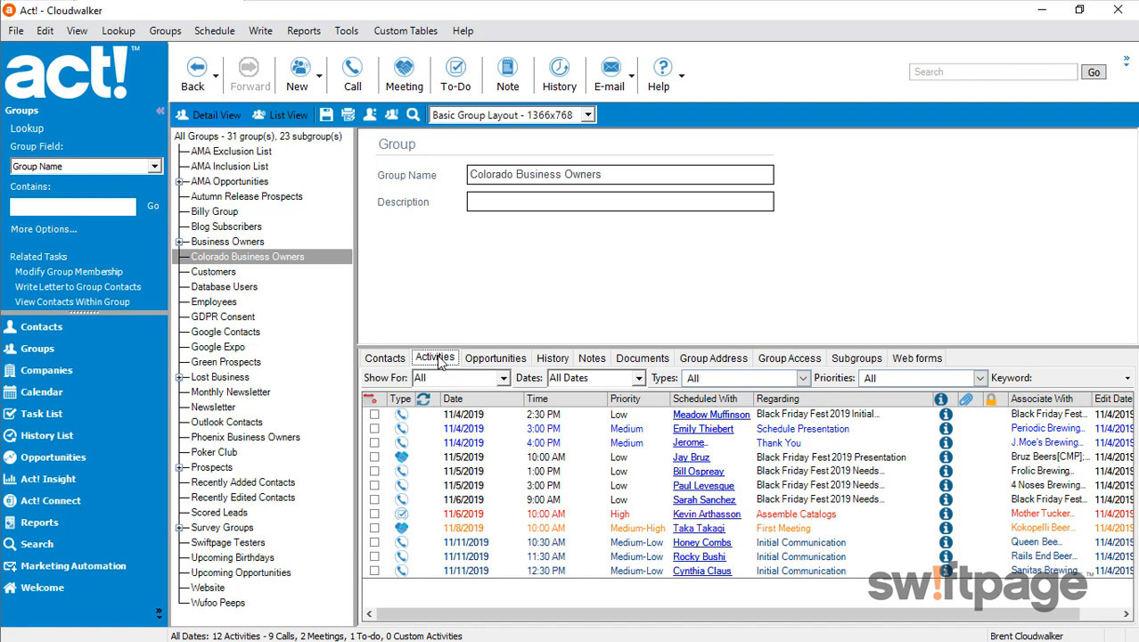
pyautogui.click(483, 361)
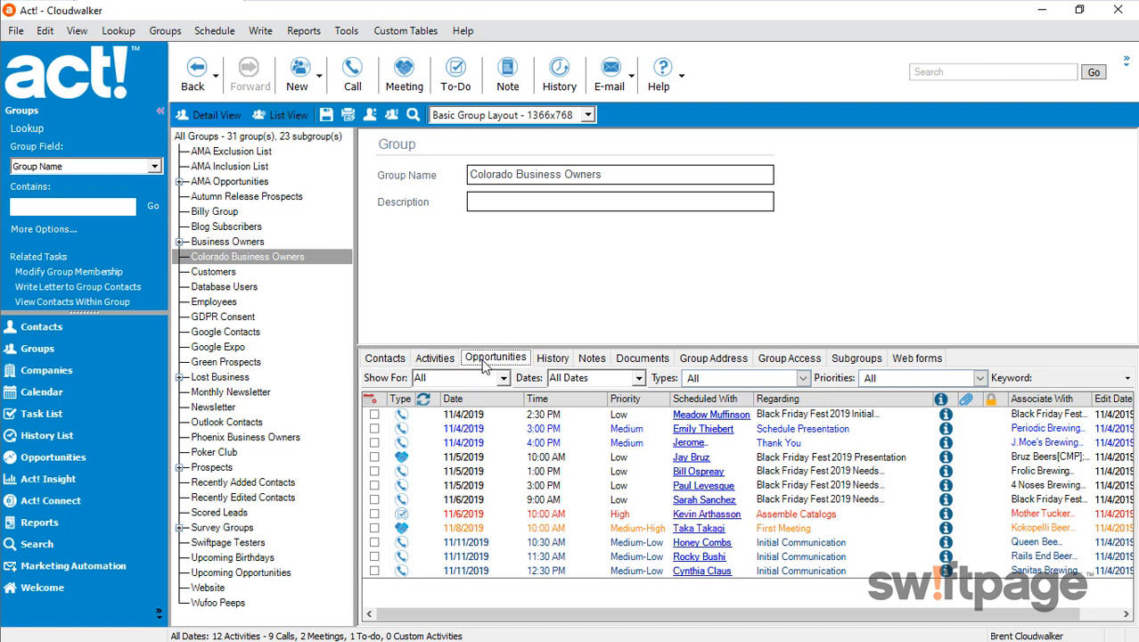
pyautogui.click(554, 360)
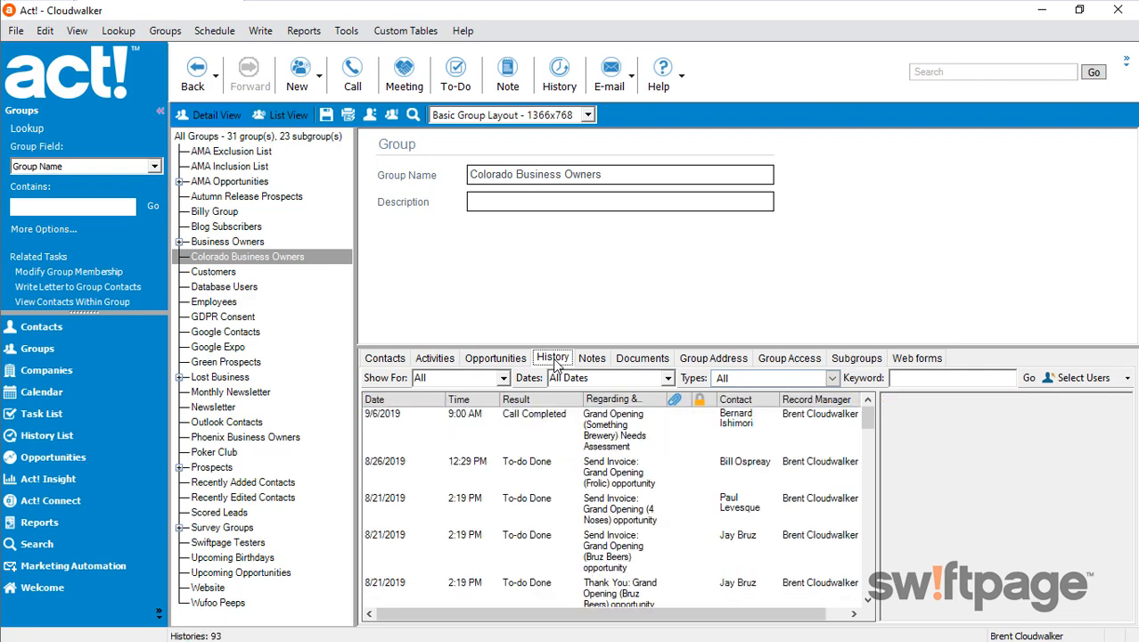
pyautogui.click(591, 359)
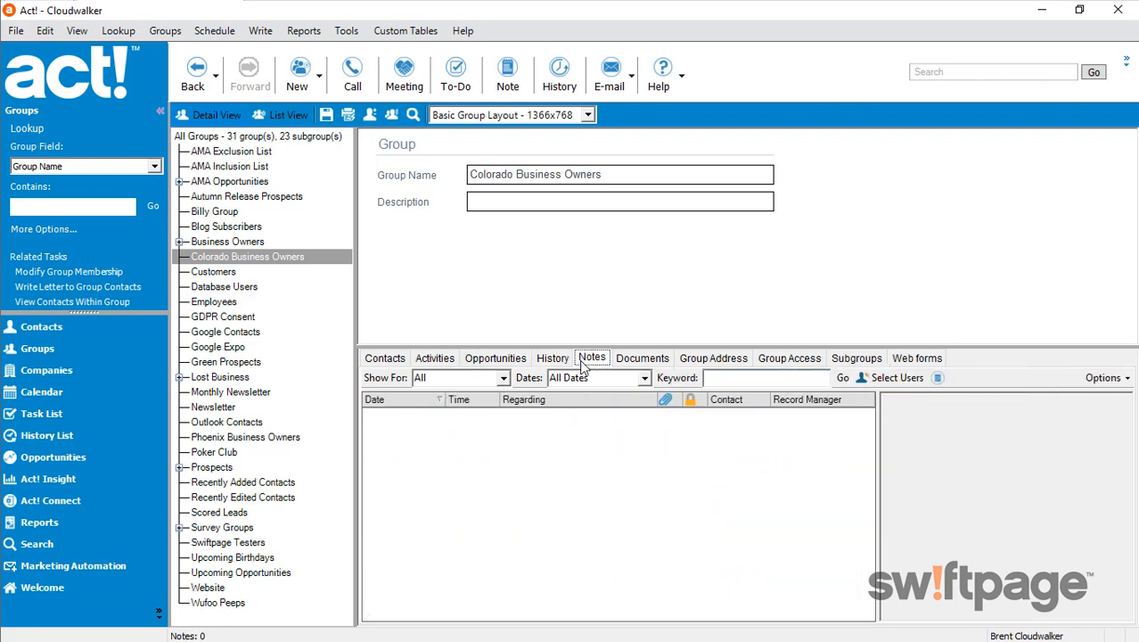
pyautogui.click(628, 360)
pyautogui.click(560, 361)
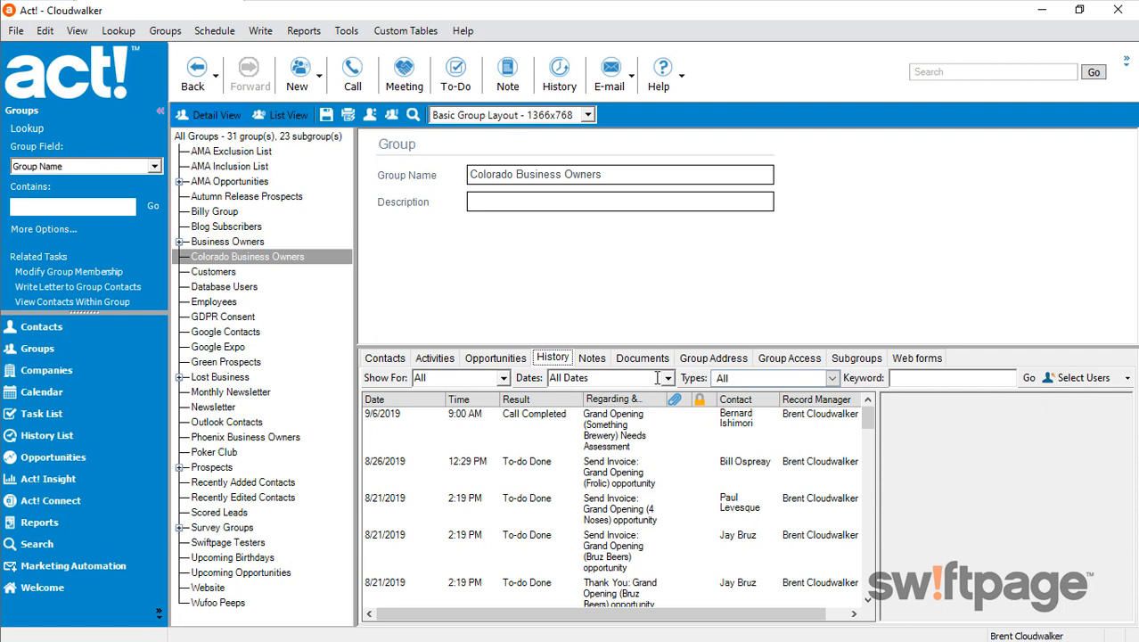
pyautogui.click(733, 362)
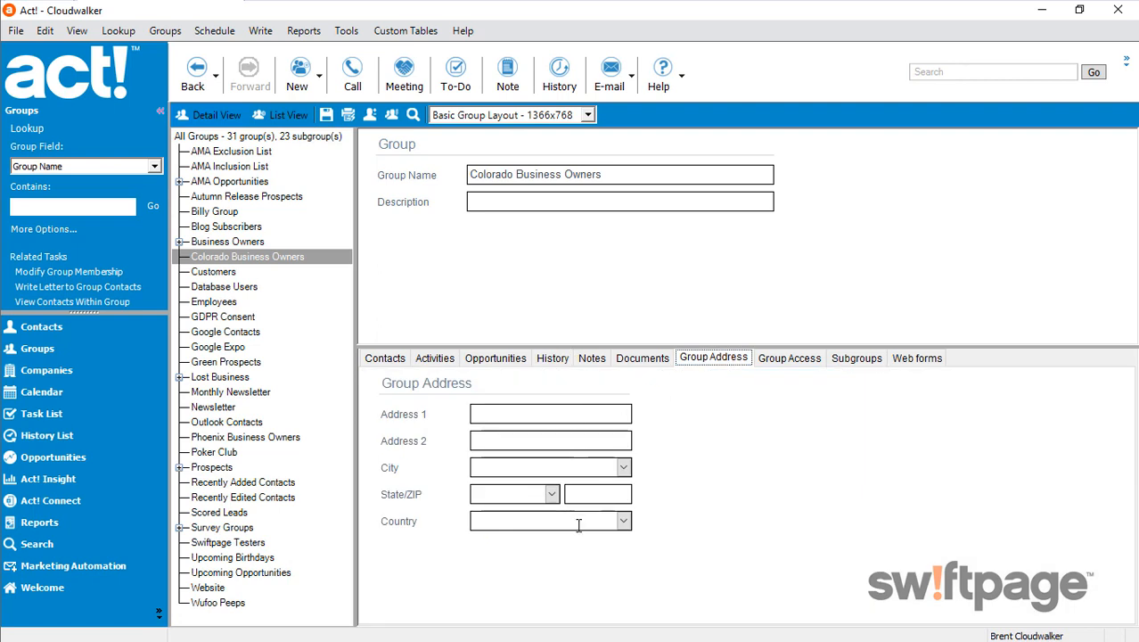
pyautogui.click(793, 357)
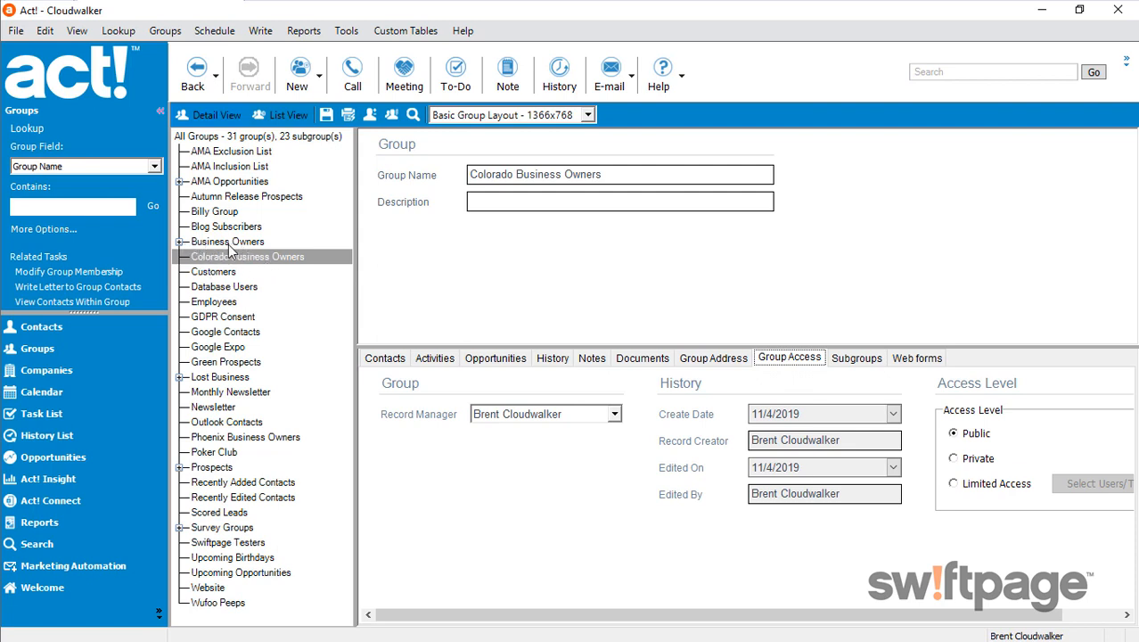
# Move the Colorado Business Owners group under the Business Owners group as a subgroup
pyautogui.click(180, 242)
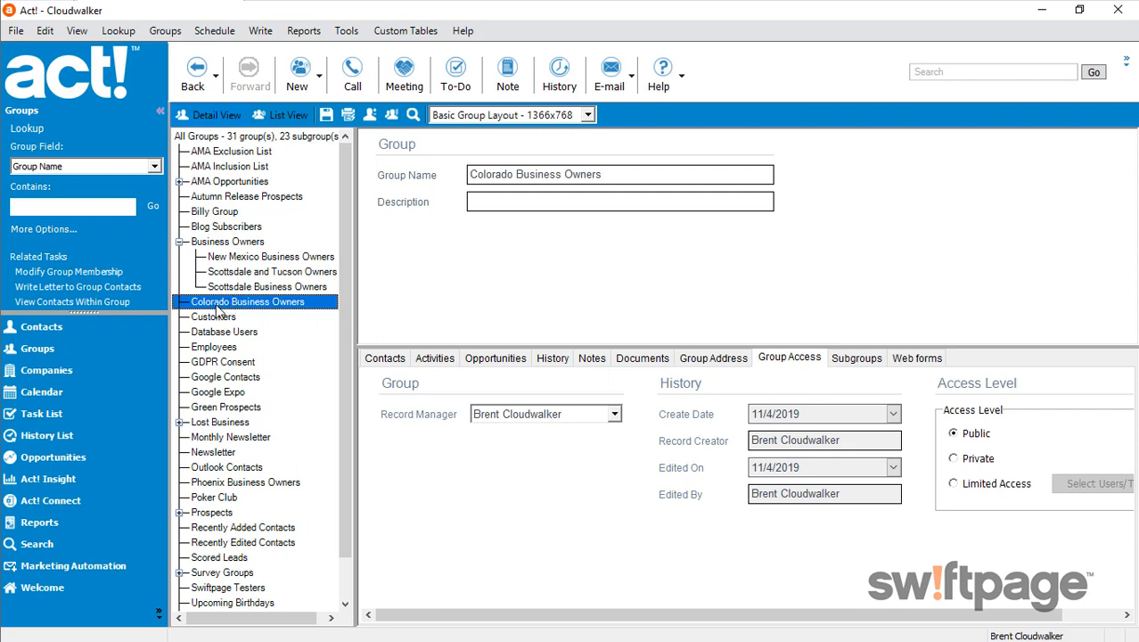
pyautogui.moveTo(217, 308); pyautogui.dragTo(238, 248)
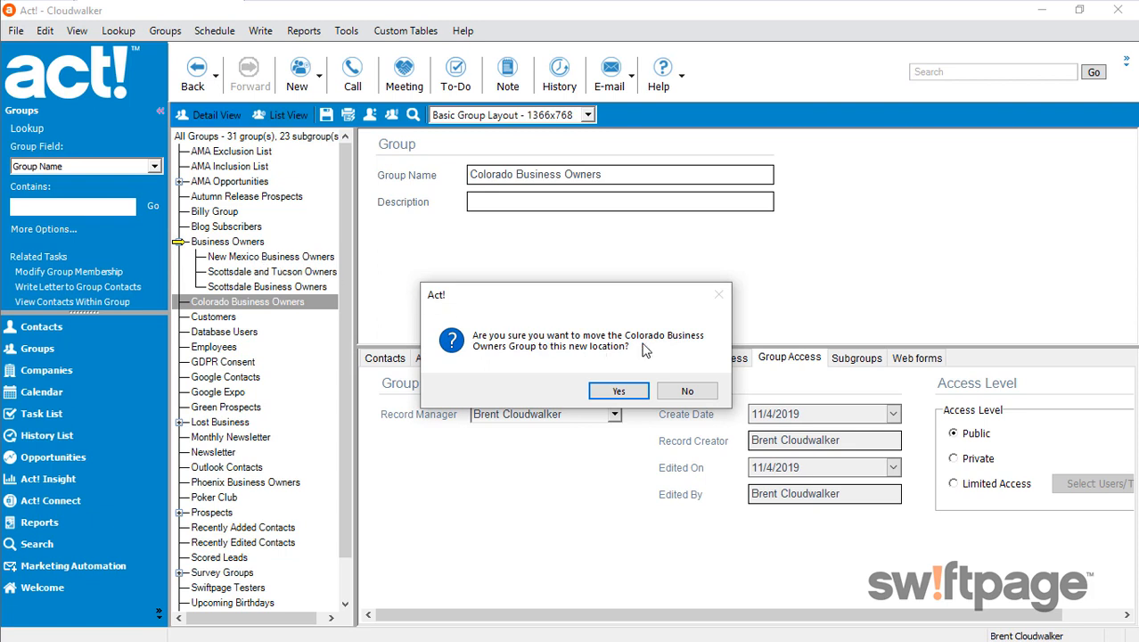
pyautogui.click(624, 390)
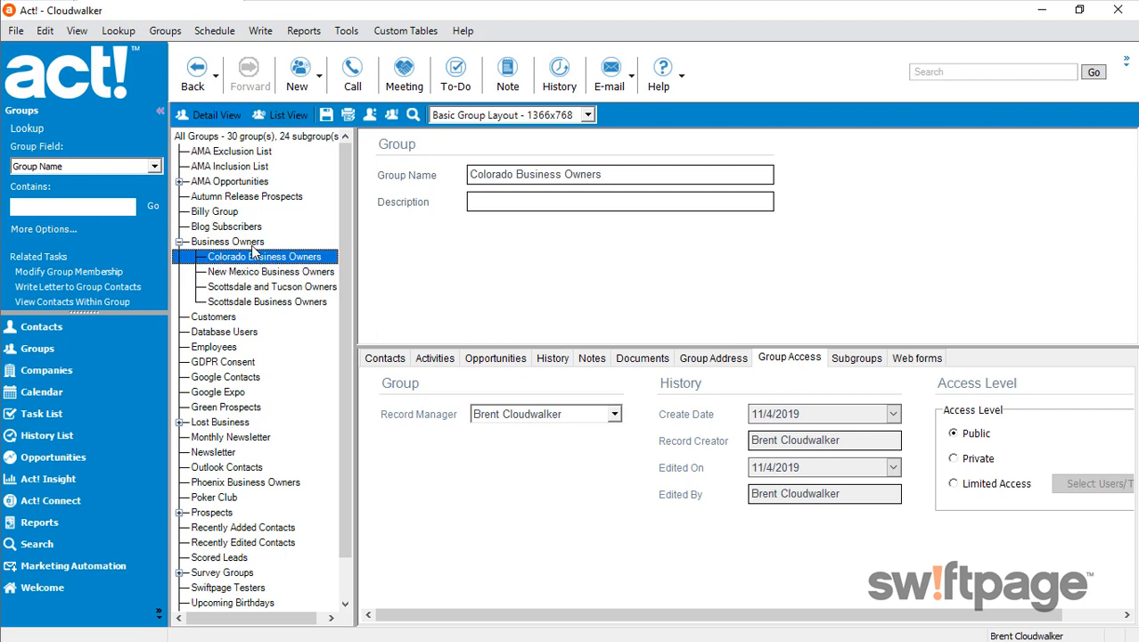
# View the options for moving the Poker Club group and close them without moving it
pyautogui.click(236, 497)
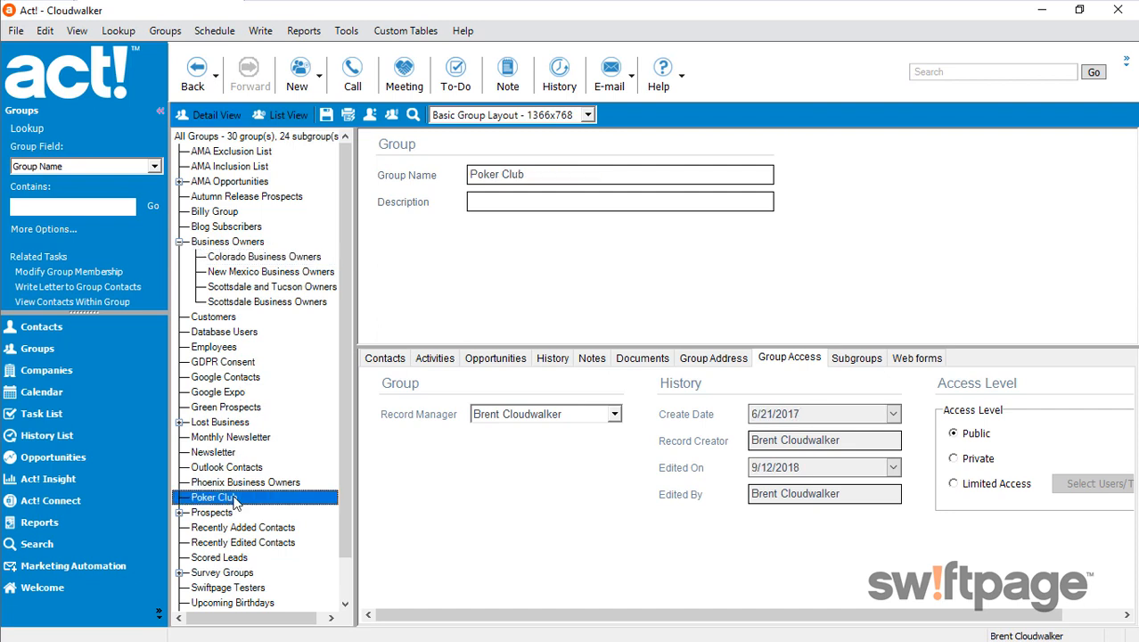
pyautogui.rightClick(235, 502)
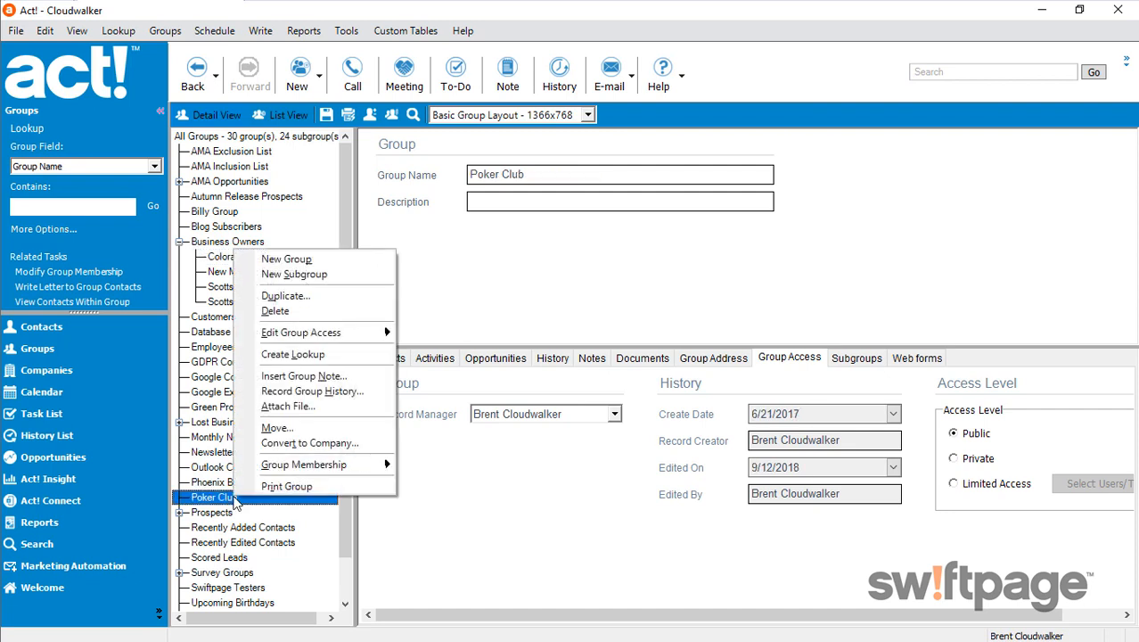
pyautogui.click(284, 427)
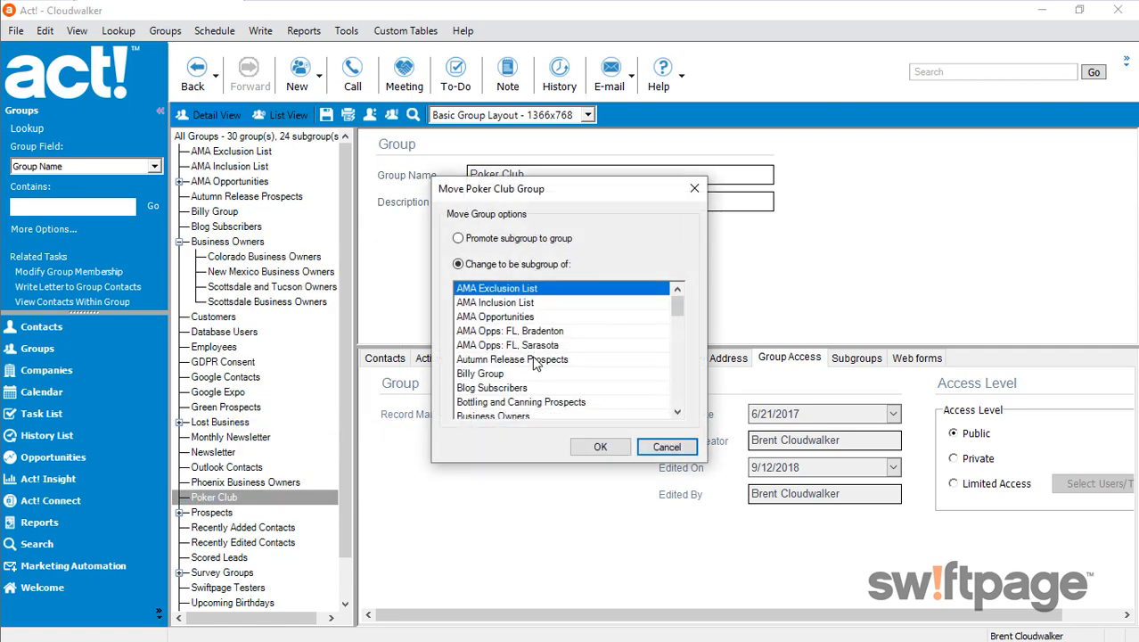
pyautogui.click(664, 447)
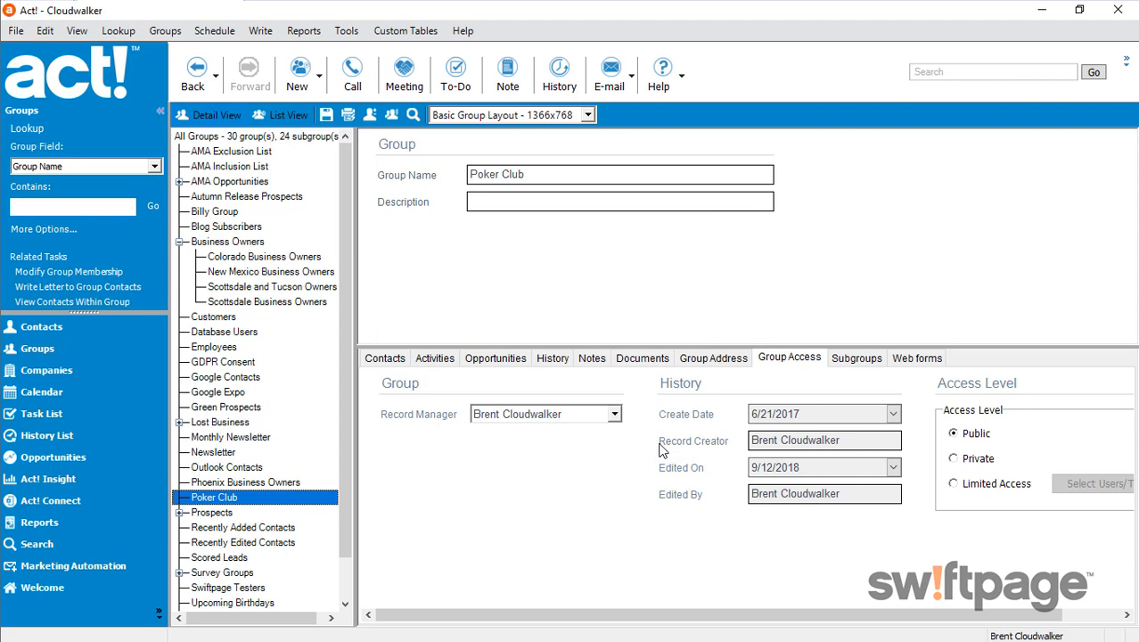
# View the available commands and duplication options for the Colorado Business Owners subgroup without creating a copy
pyautogui.click(258, 258)
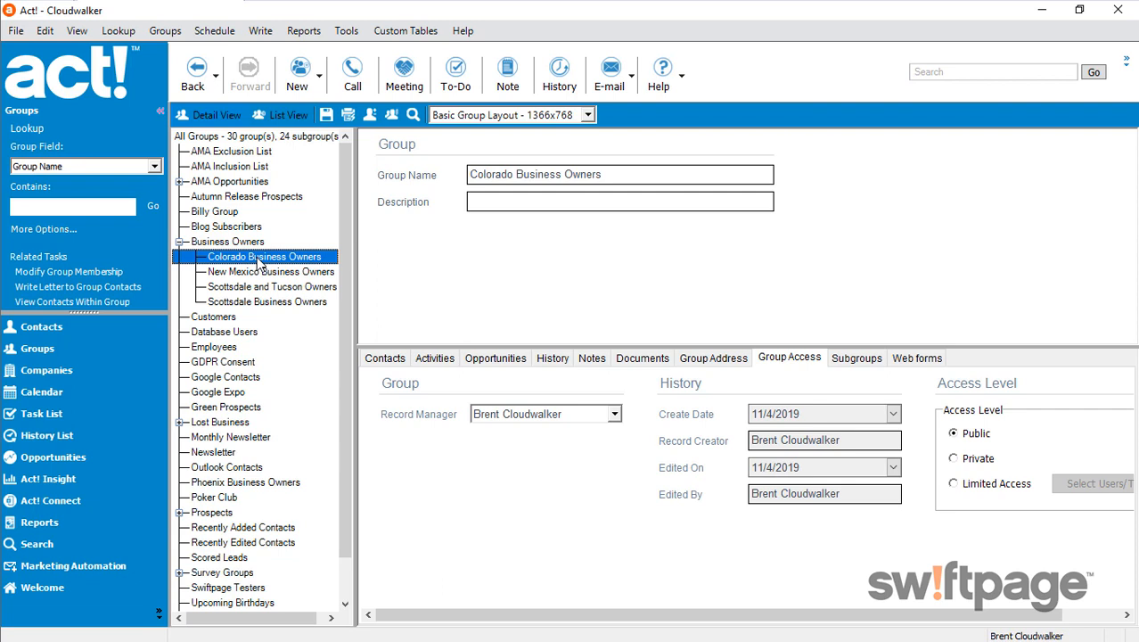
pyautogui.rightClick(258, 260)
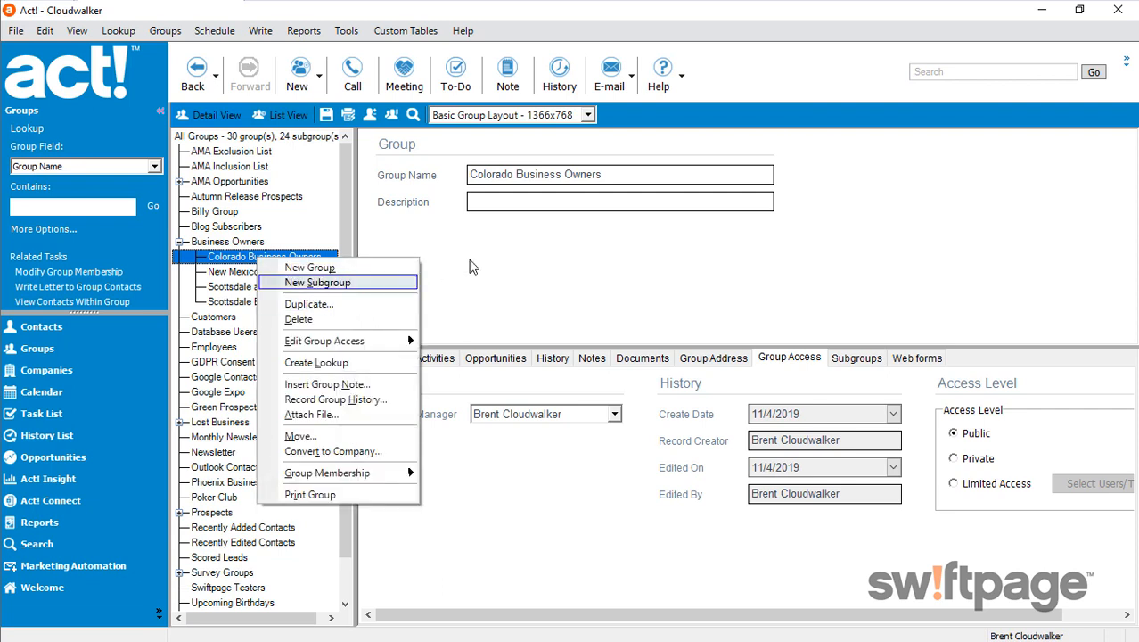
pyautogui.click(507, 248)
pyautogui.click(165, 31)
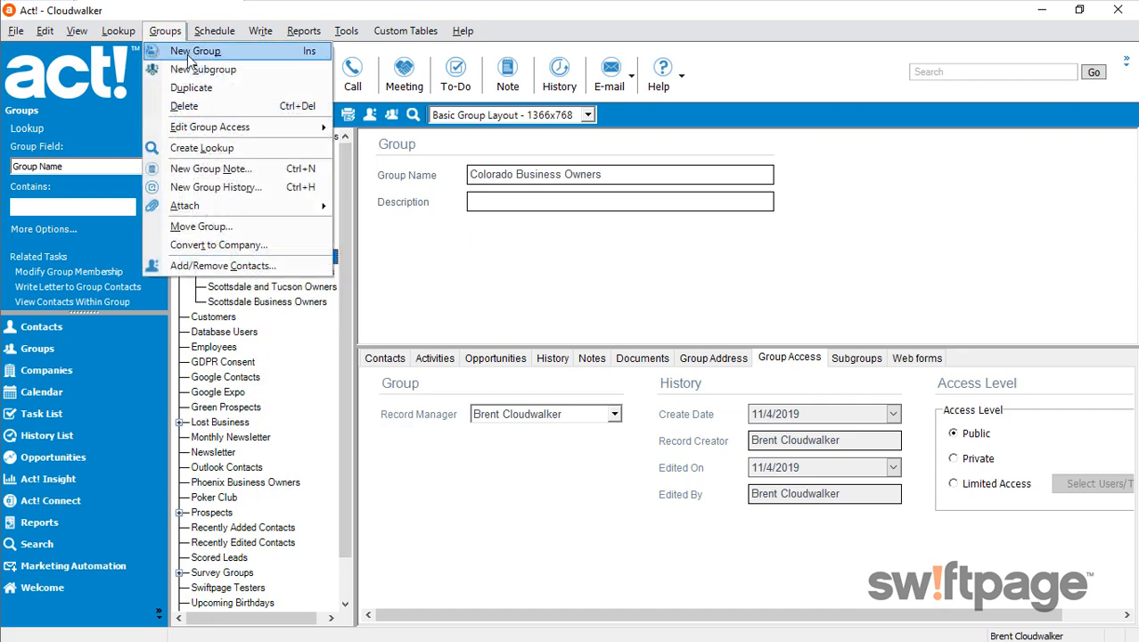
pyautogui.click(191, 88)
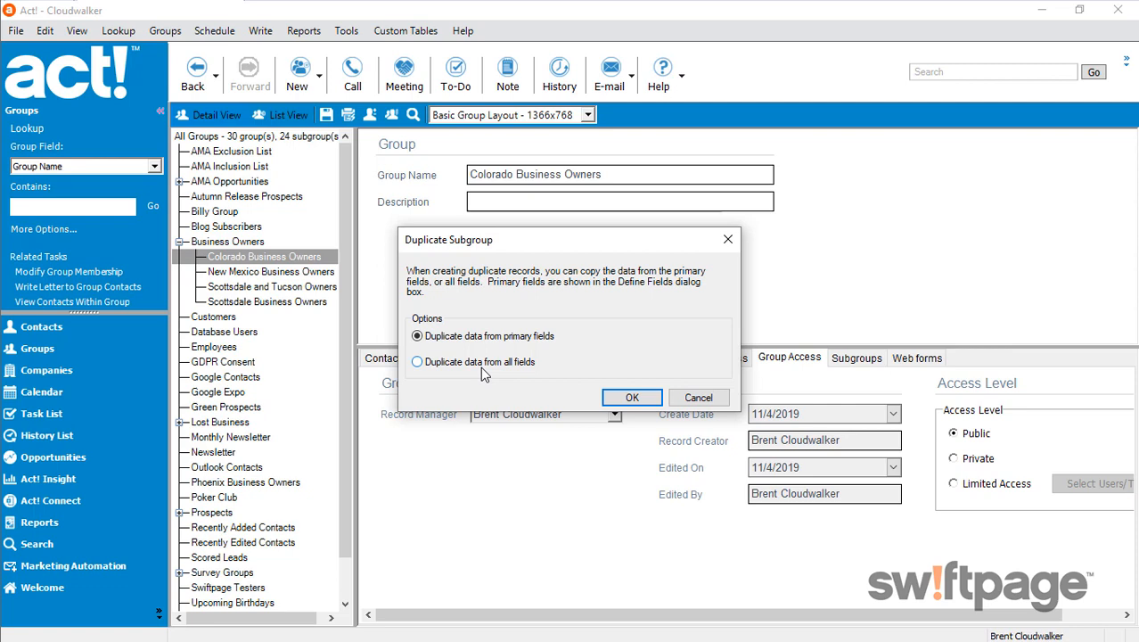
pyautogui.click(686, 404)
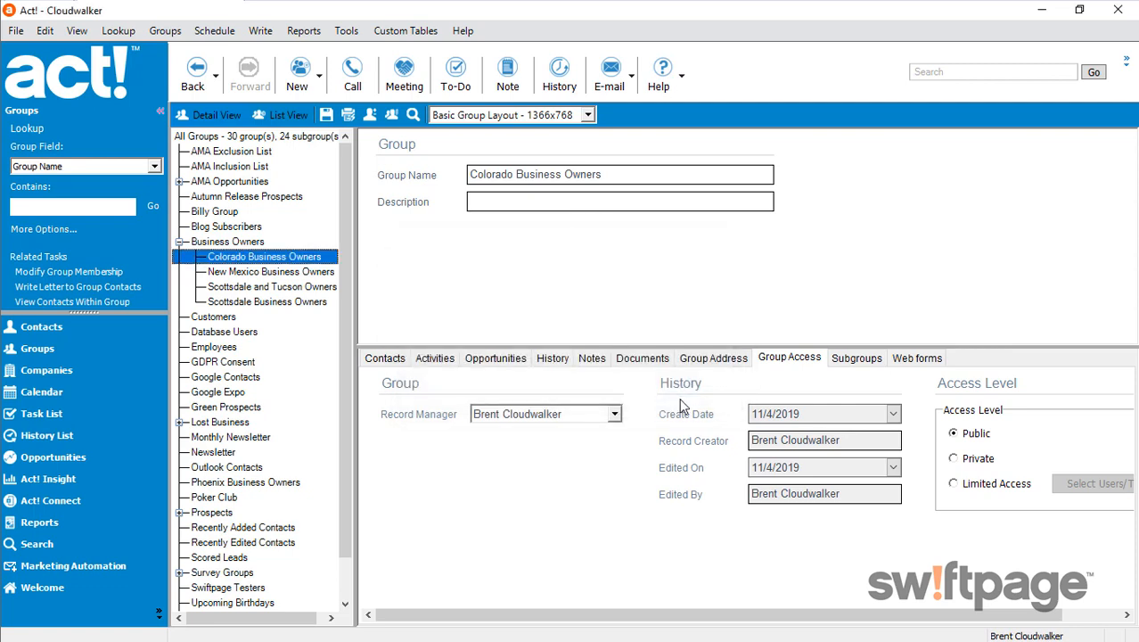
# Delete the Colorado Business Owners subgroup
pyautogui.click(165, 30)
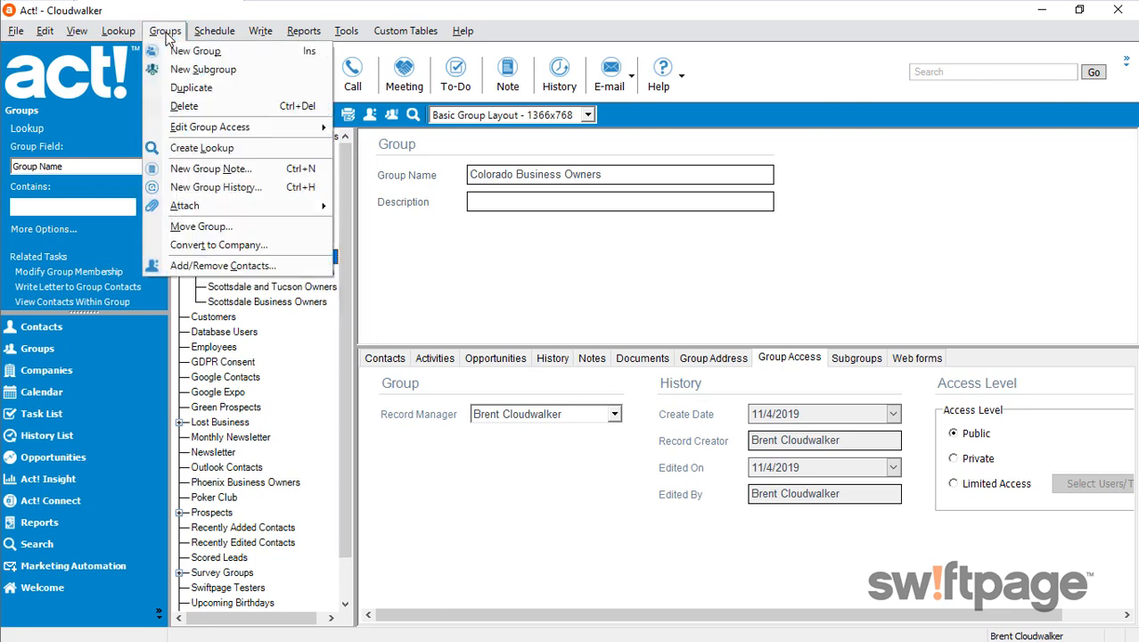
pyautogui.click(194, 106)
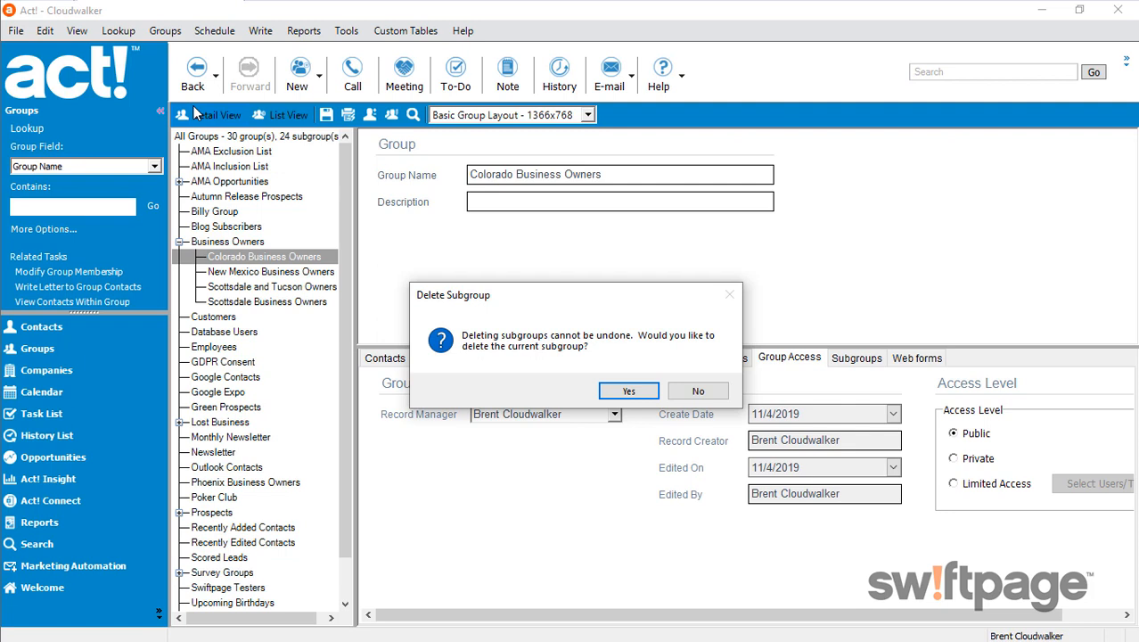